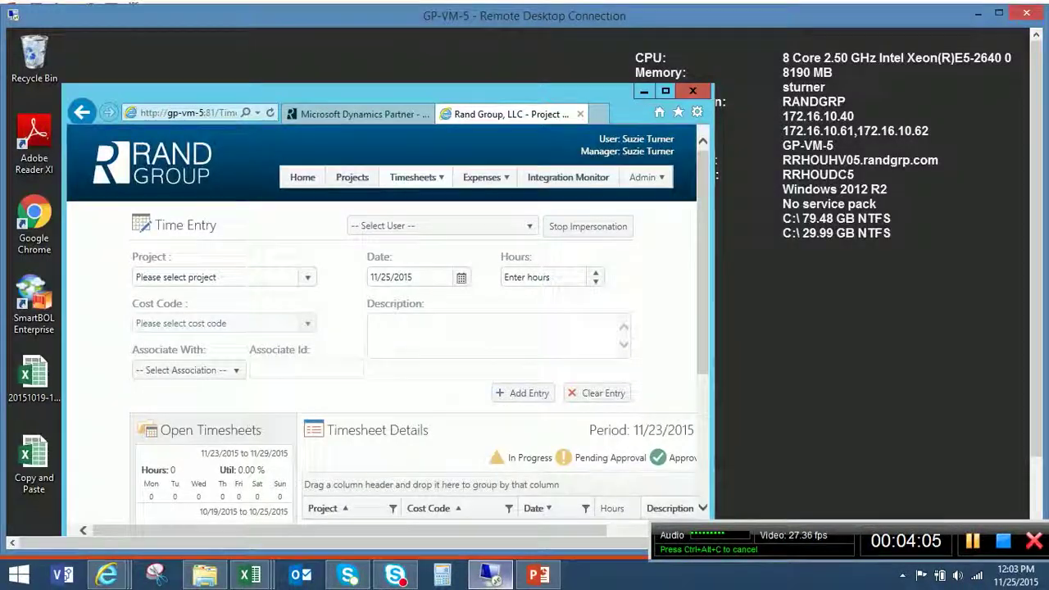
Step: Maximize the browser window and the remote desktop window
left_click(665, 90)
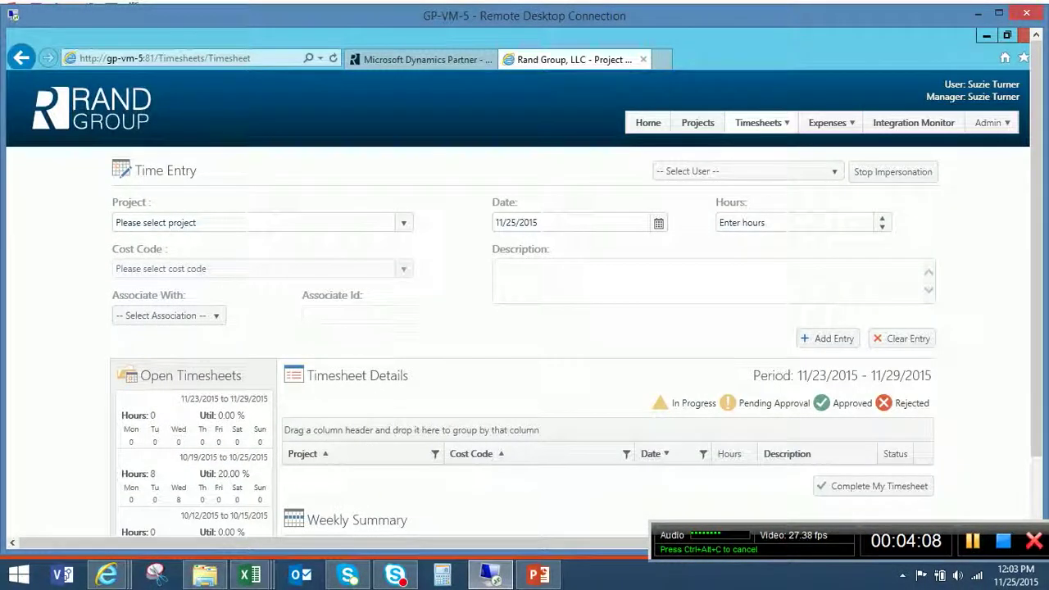
left_click(999, 14)
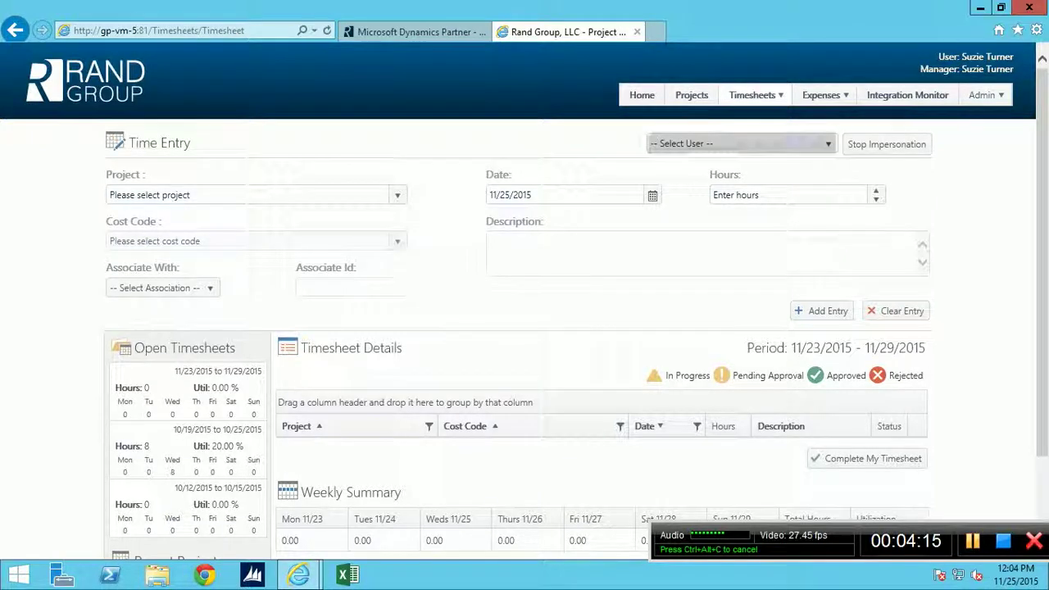
Step: Check which users can be impersonated and which projects are available for a time entry
left_click(737, 143)
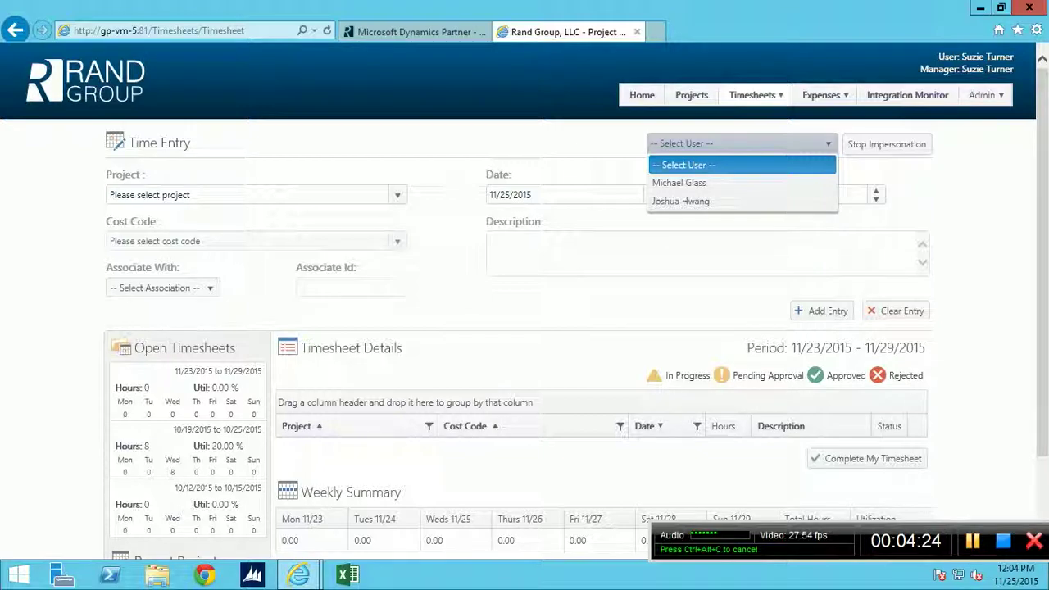
key("Escape")
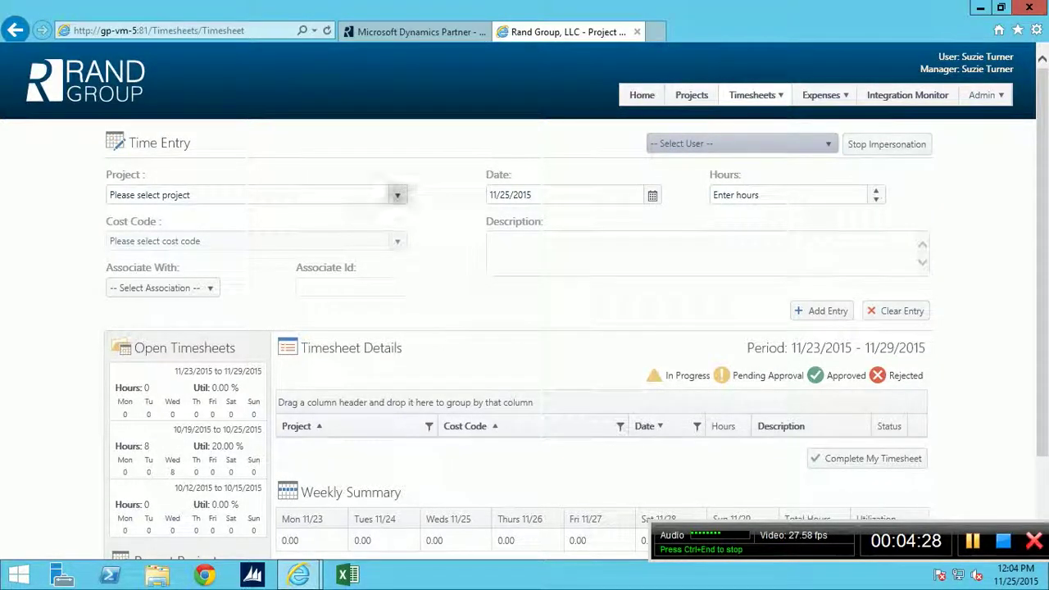
left_click(397, 195)
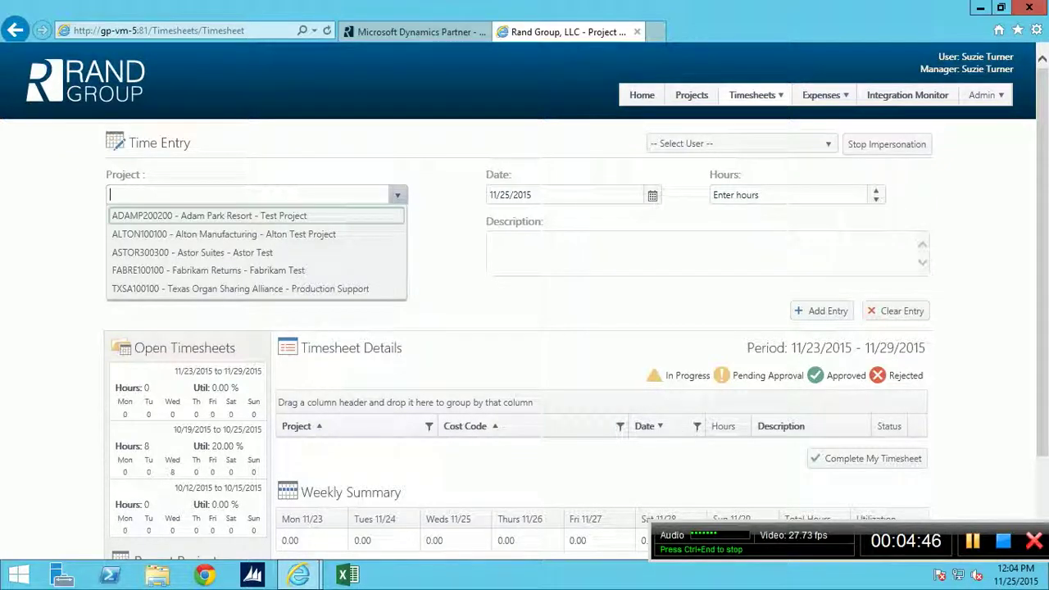
key("Escape")
key("Tab")
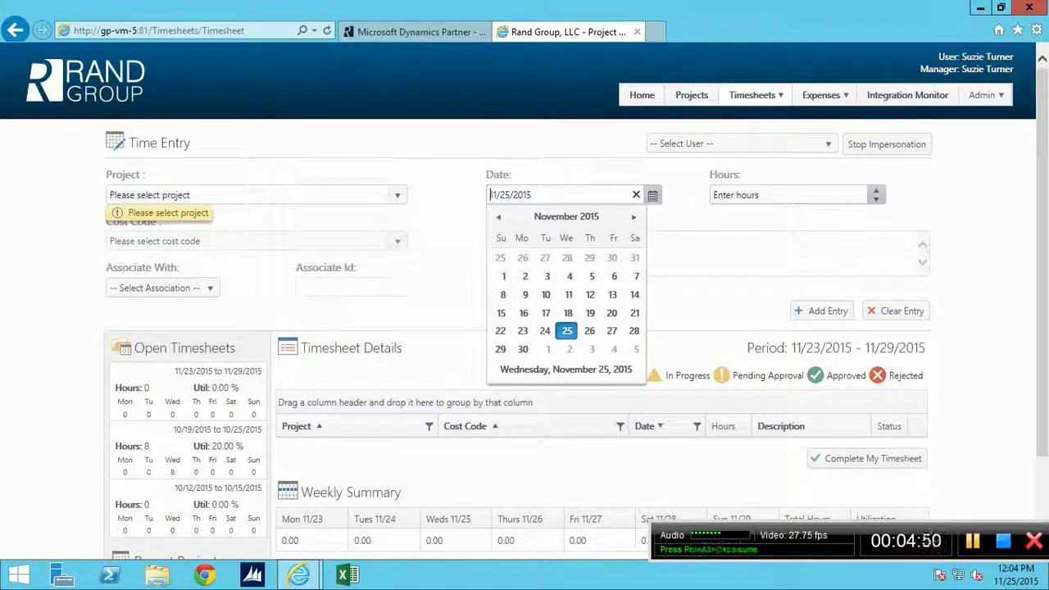
key("Tab")
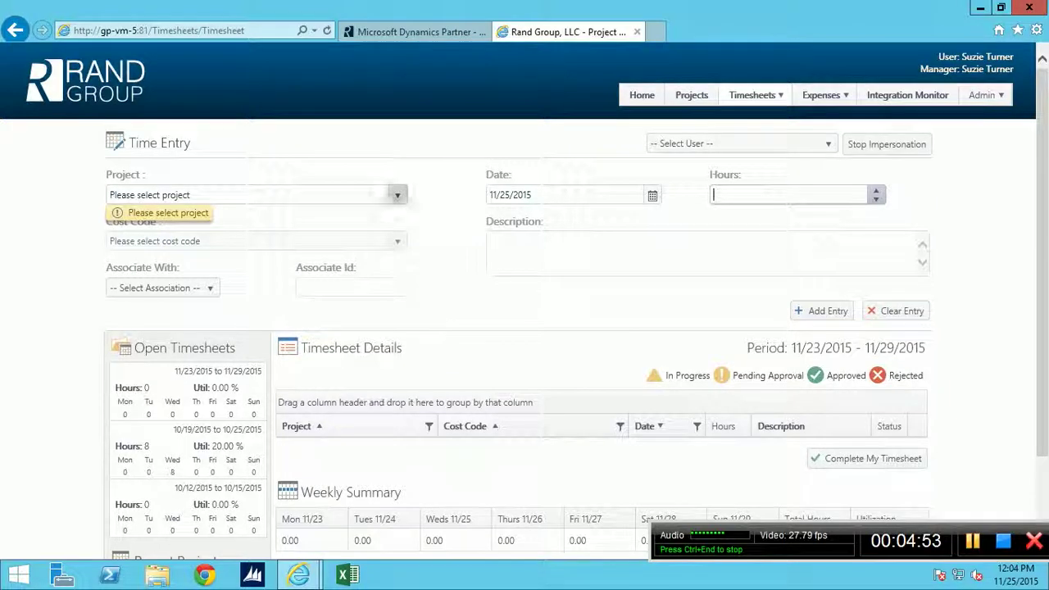
Step: Choose FABRE100100 - Fabrikam Returns - Fabrikam Test as the project of the time entry
left_click(398, 195)
key("Down")
key("Down")
key("Down")
key("Return")
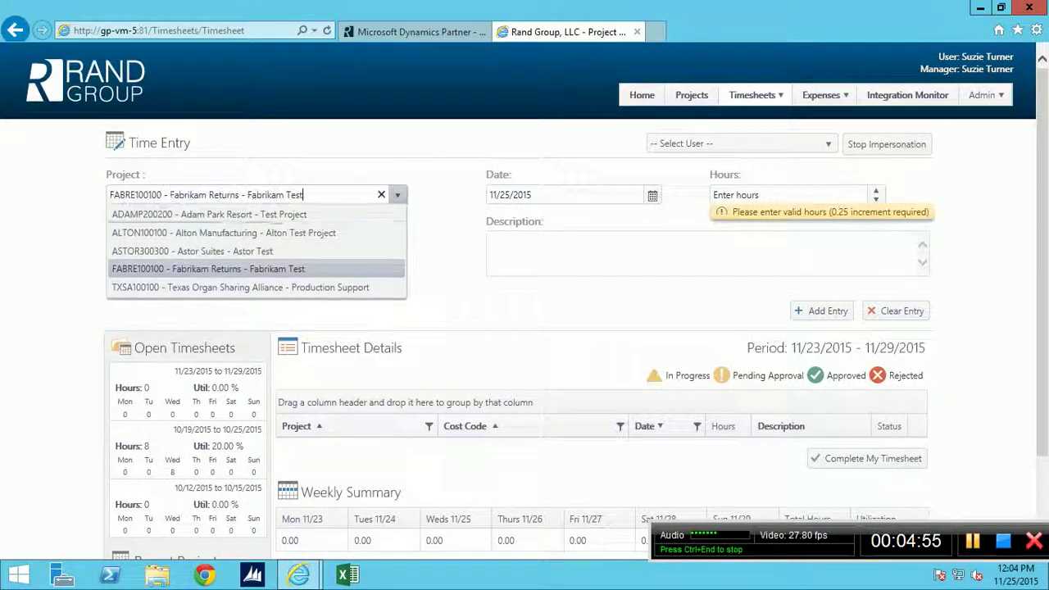
key("Tab")
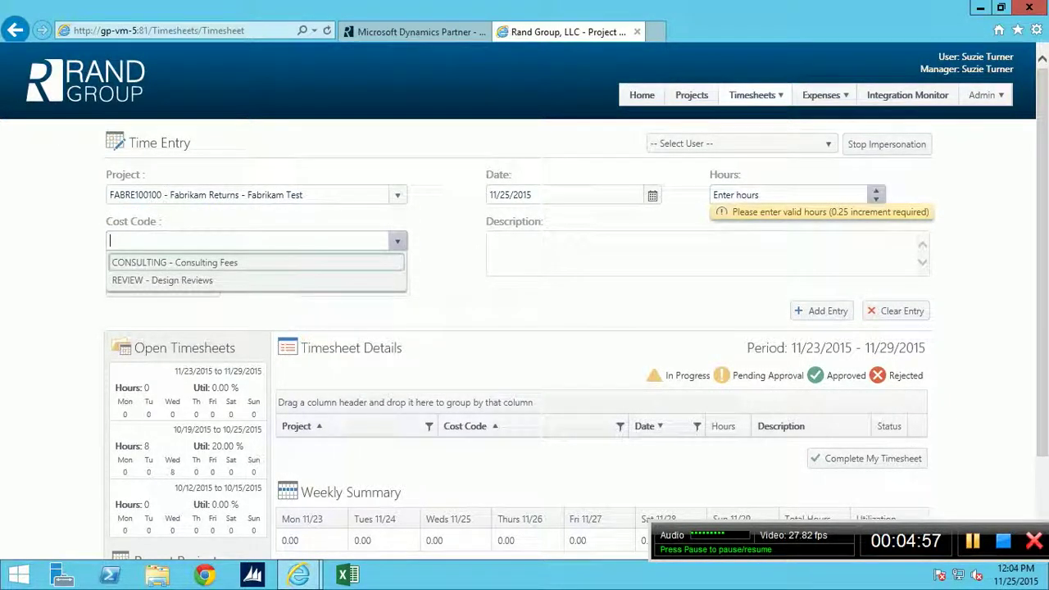
Step: Set the entry's hours to 8 and its cost code to CONSULTING - Consulting Fees
key("Down")
key("Up")
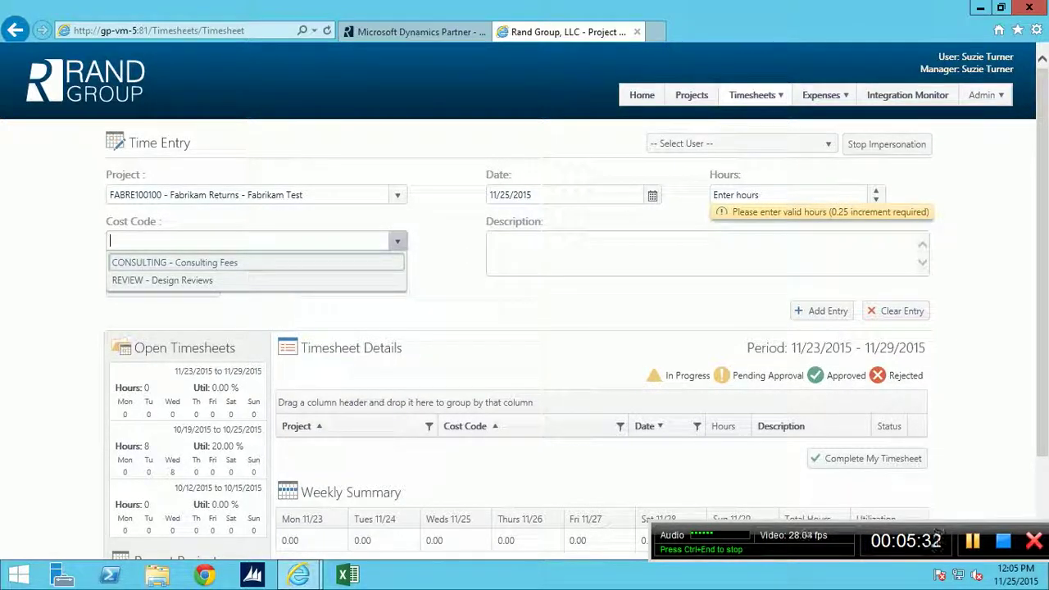
left_click(786, 194)
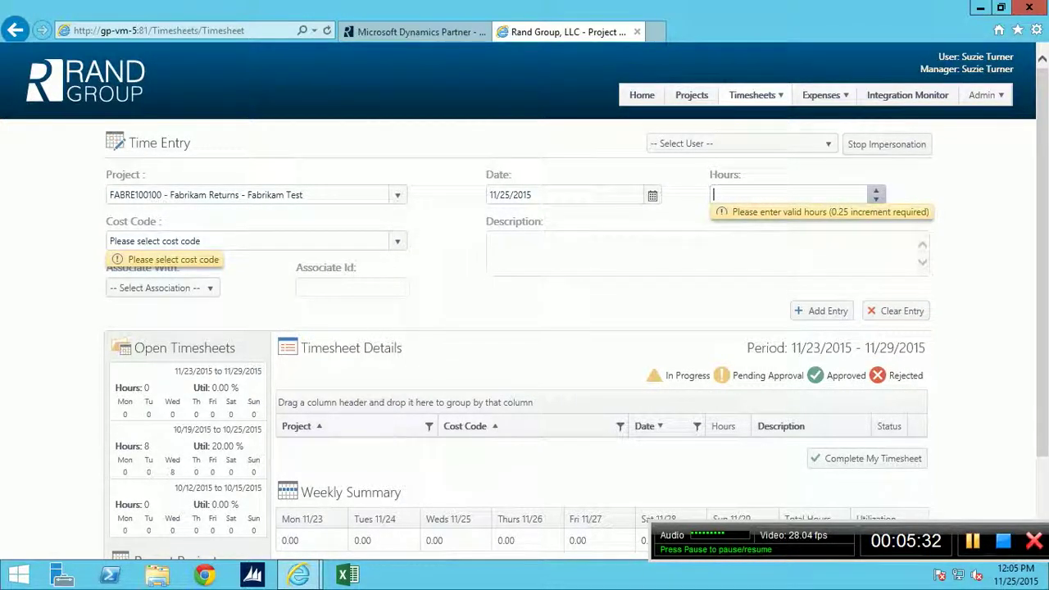
type("8")
left_click(489, 240)
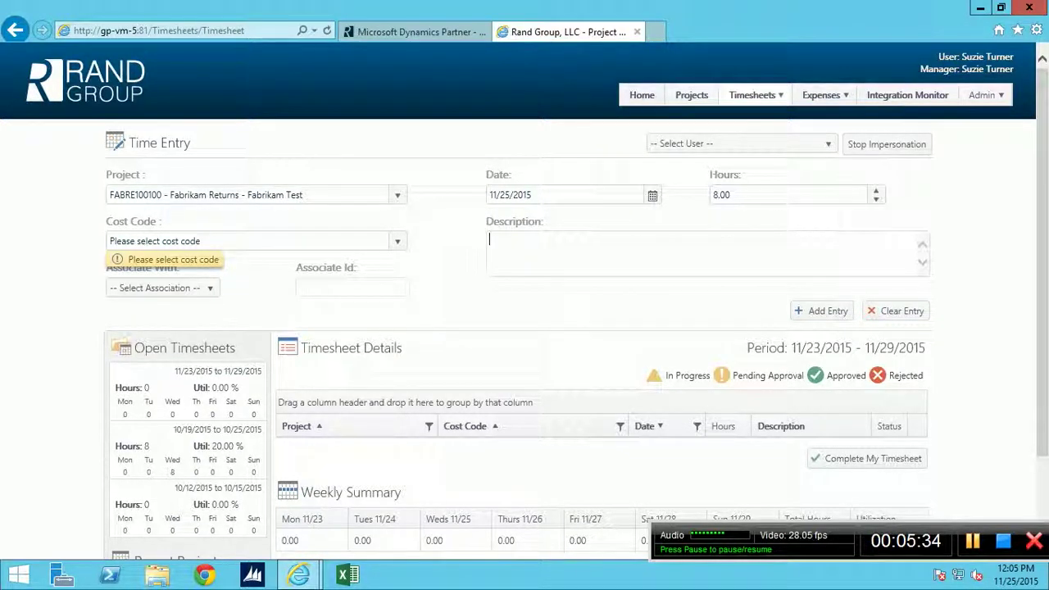
left_click(398, 241)
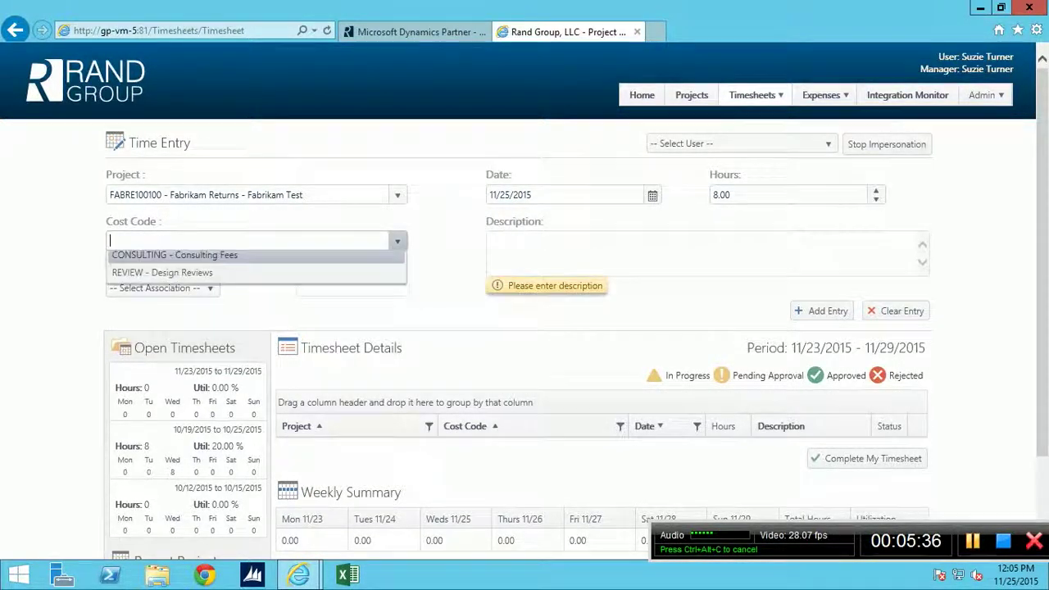
key("Up")
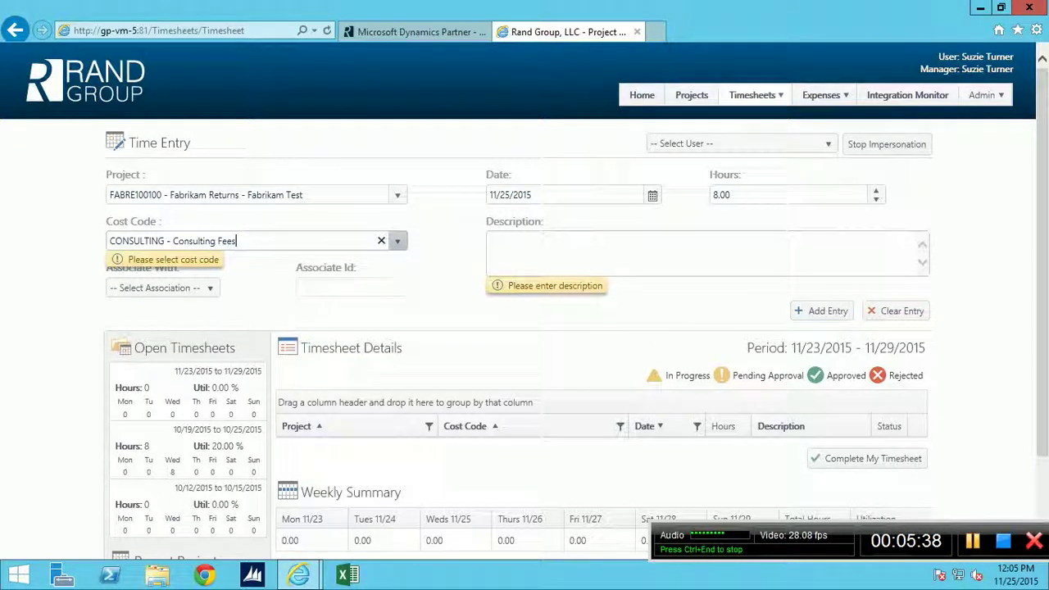
key("Tab")
Step: Enter the description "Assisting client with workflow integration" and add the entry to the timesheet
type("Assist")
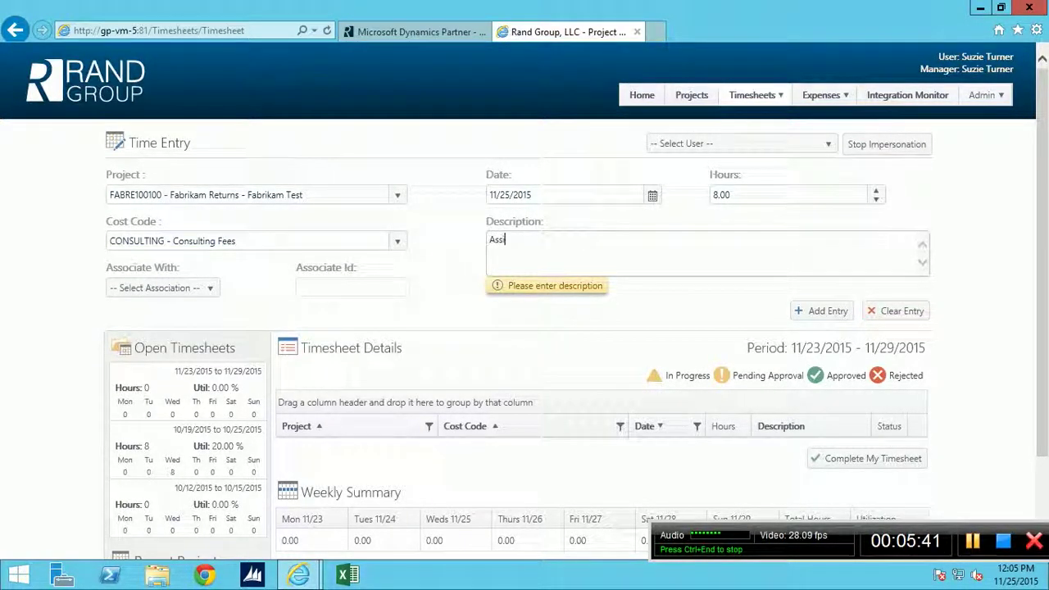
type("ing")
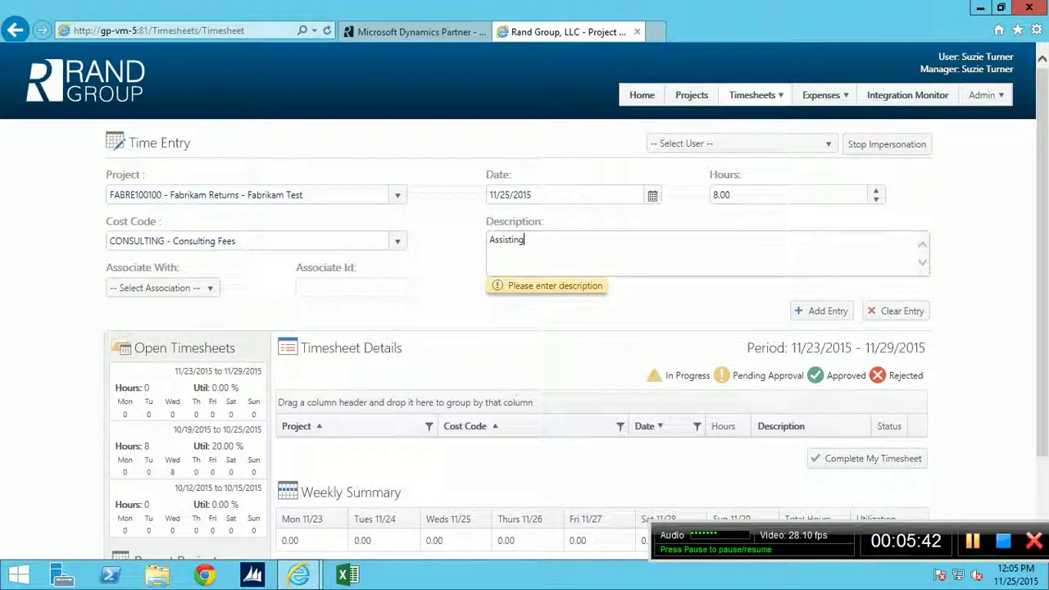
type(" client with work")
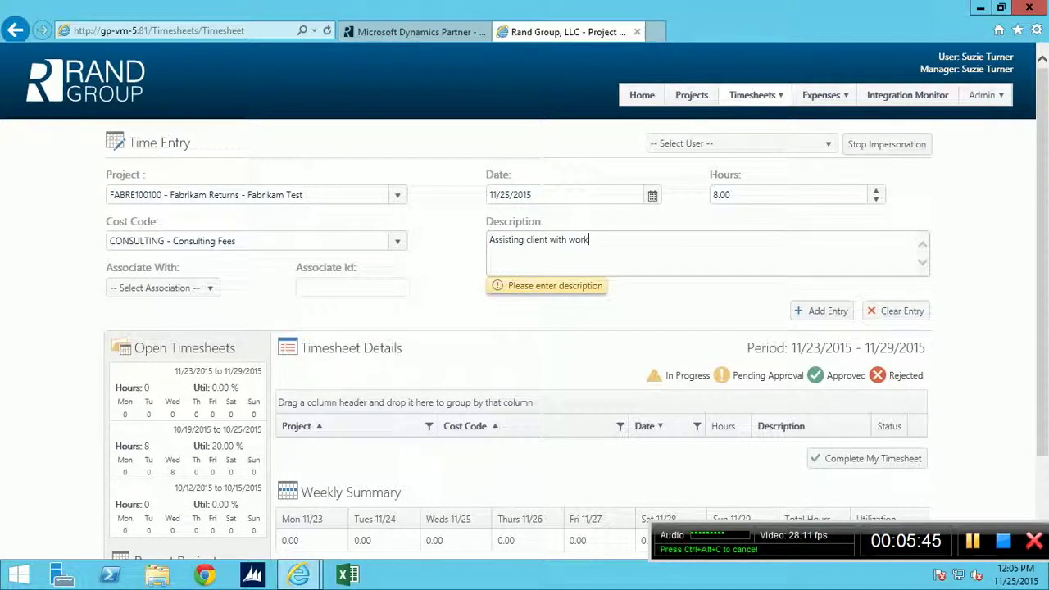
type("flow insegration")
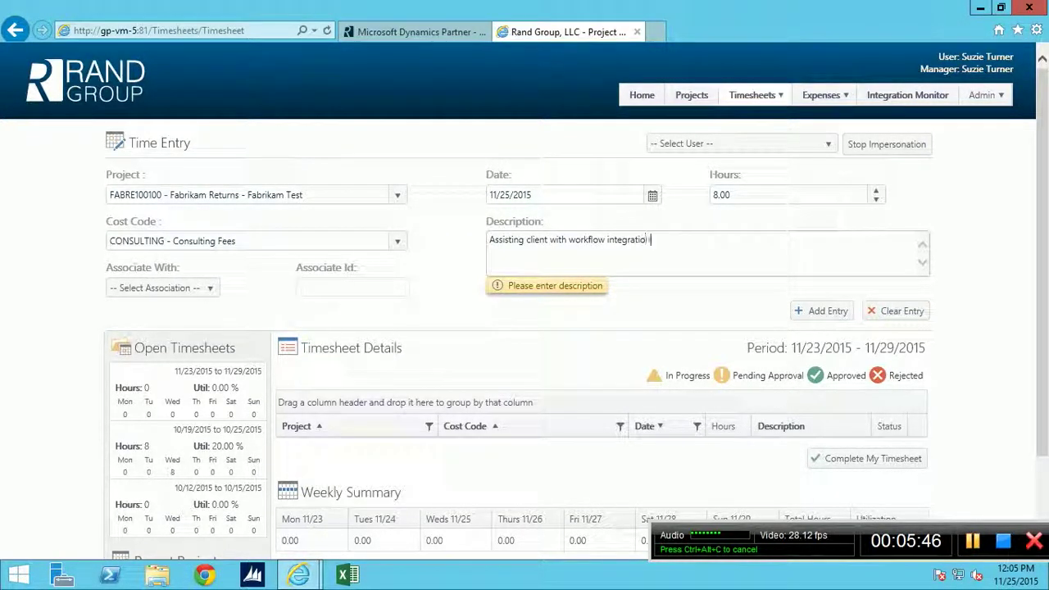
key("Tab")
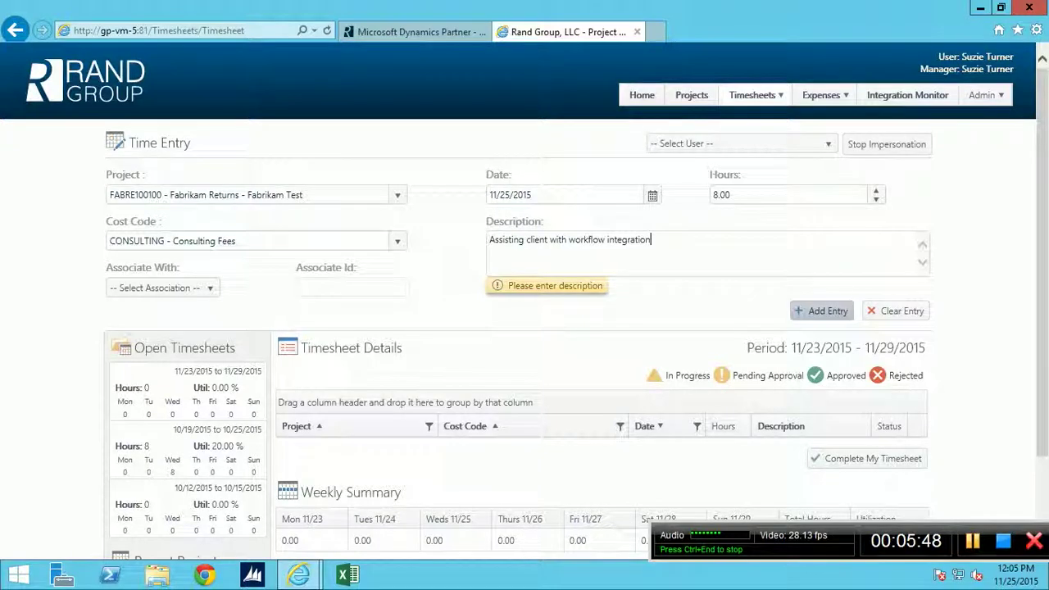
key("Return")
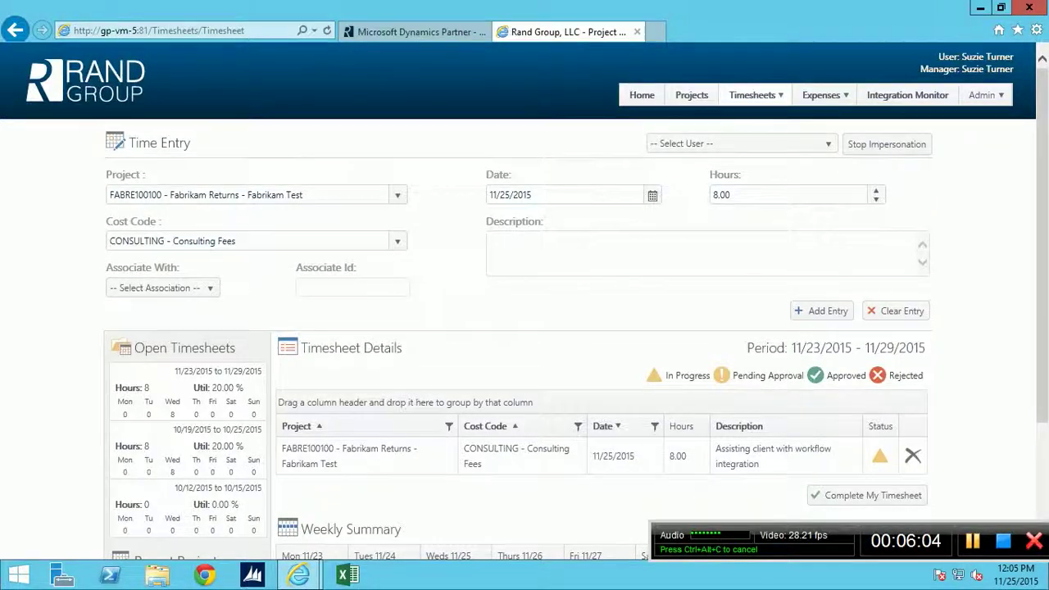
Step: Review the timesheet details, the weekly and project summaries, and the available association types
scroll(524, 328, "down", 3)
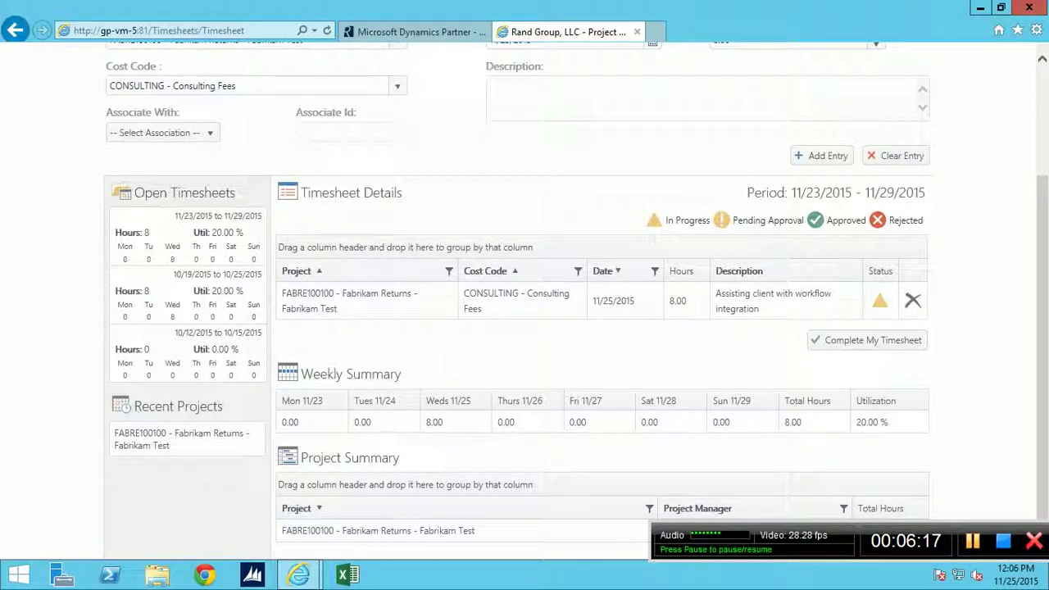
scroll(549, 303, "down", 1)
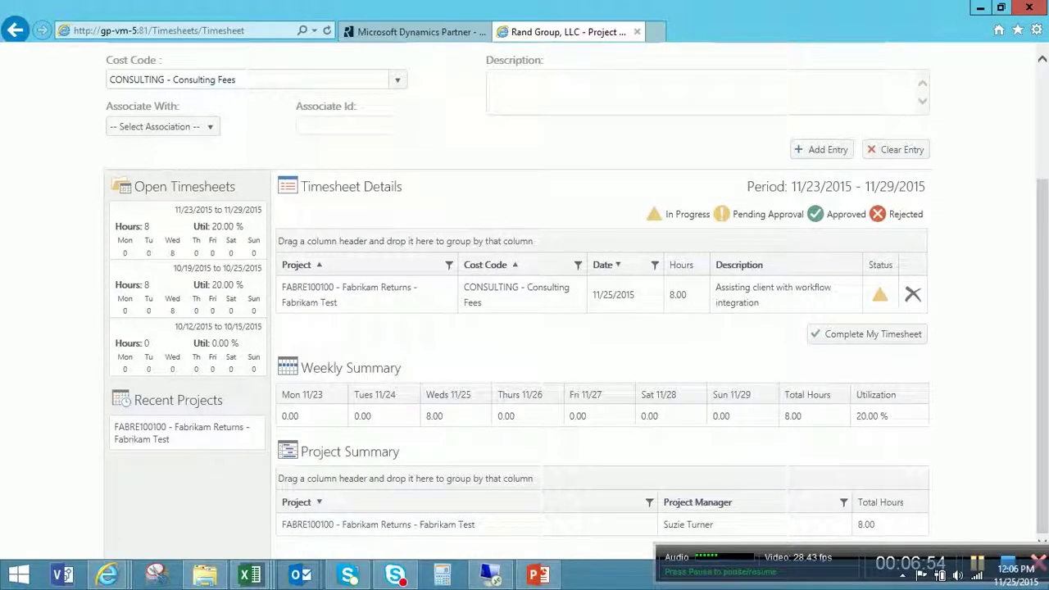
scroll(525, 294, "up", 2)
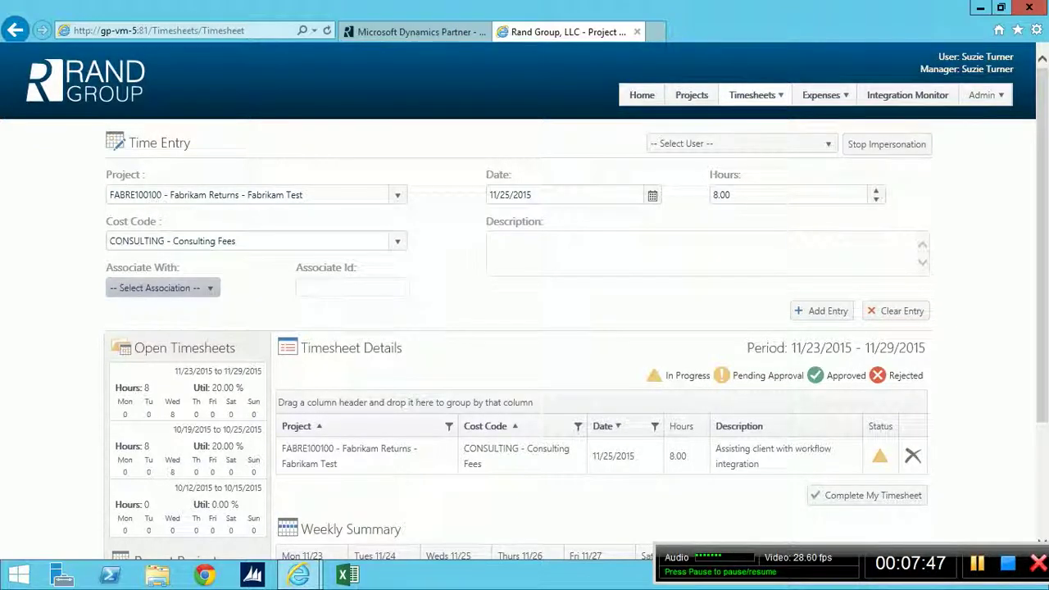
left_click(162, 288)
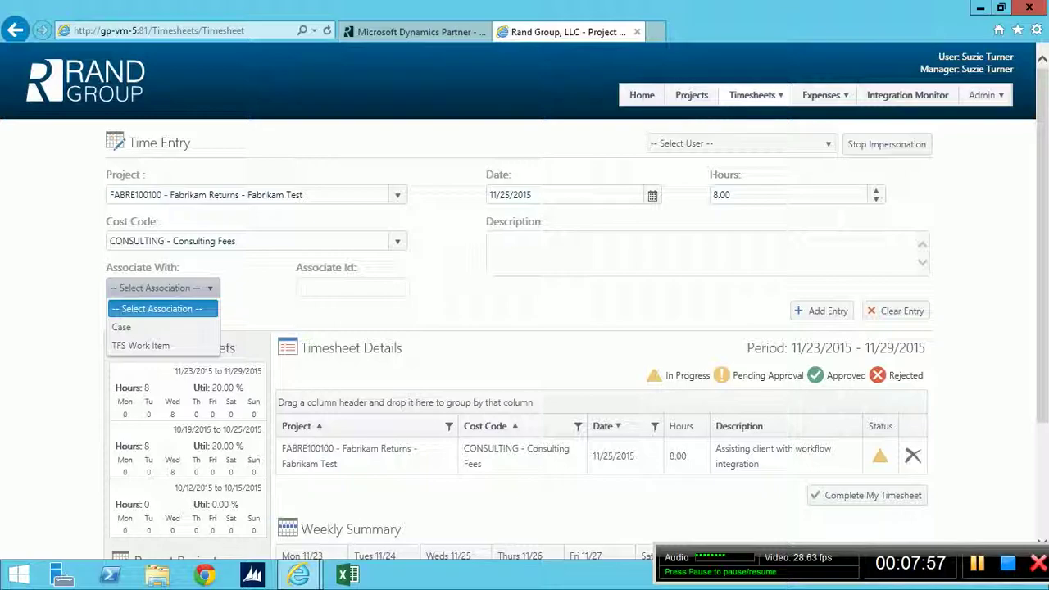
key("Escape")
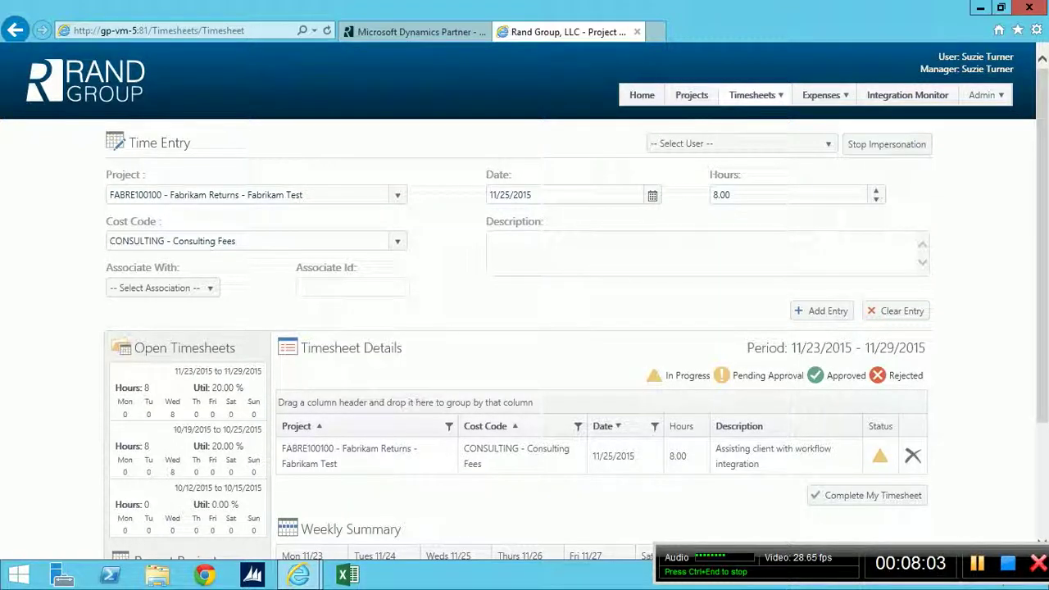
Step: Open the 11/25/2015 timesheet entry for editing and set its hours to 12
left_click(369, 456)
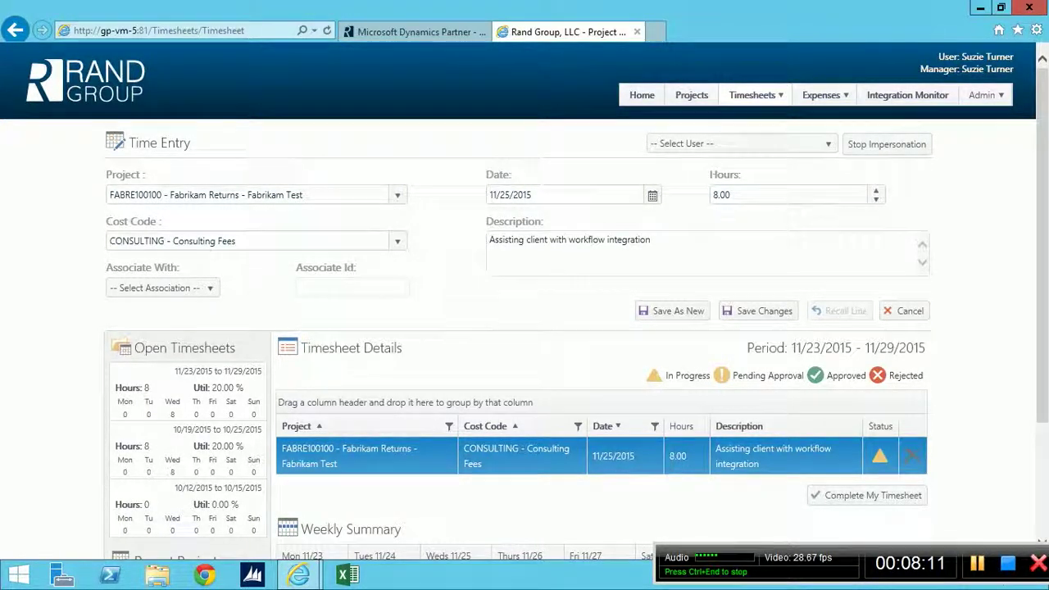
left_click(714, 194)
key("Delete")
key("Delete")
key("Delete")
key("Delete")
type("12")
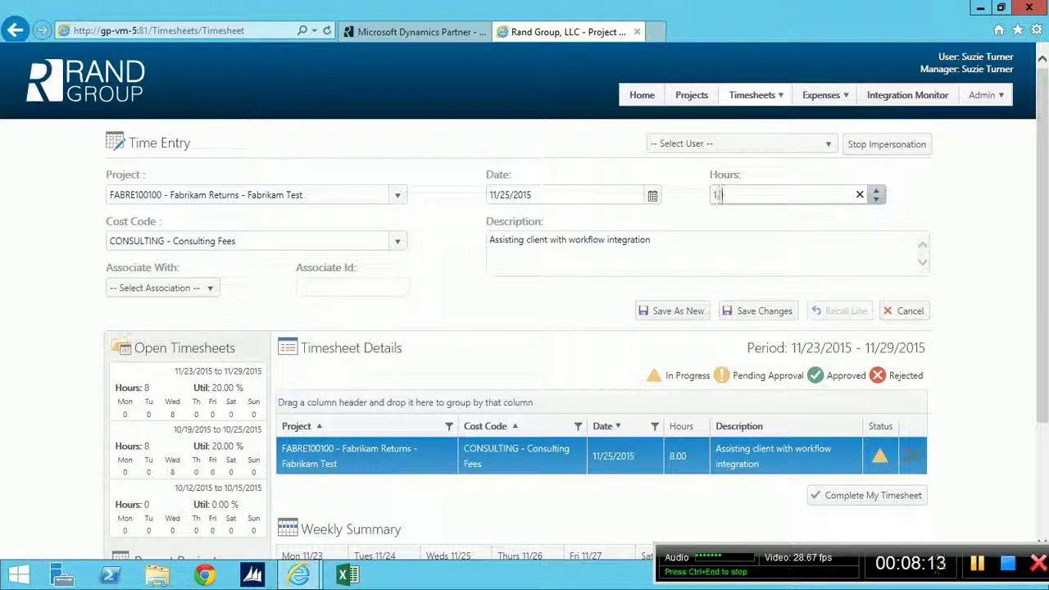
key("Tab")
Step: Set the date to 11/26/2015 and save the edited line as a new entry
left_click(652, 195)
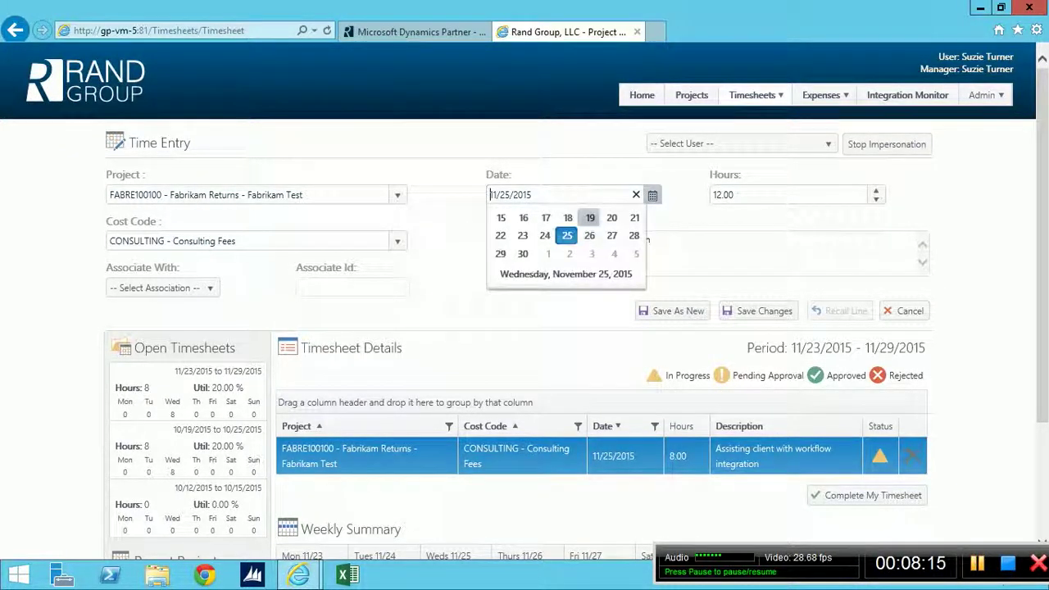
left_click(589, 331)
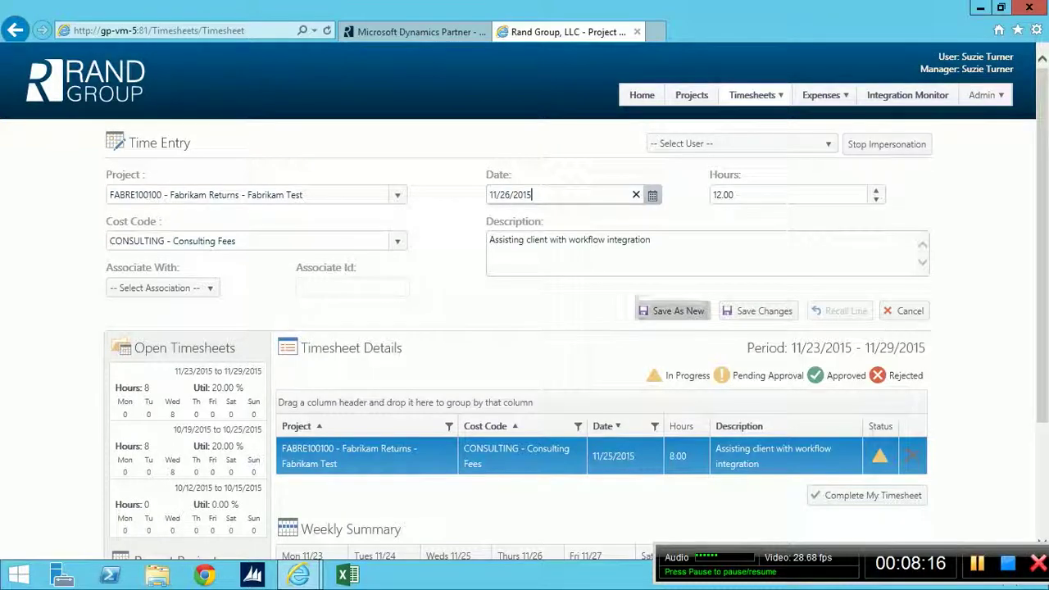
left_click(672, 311)
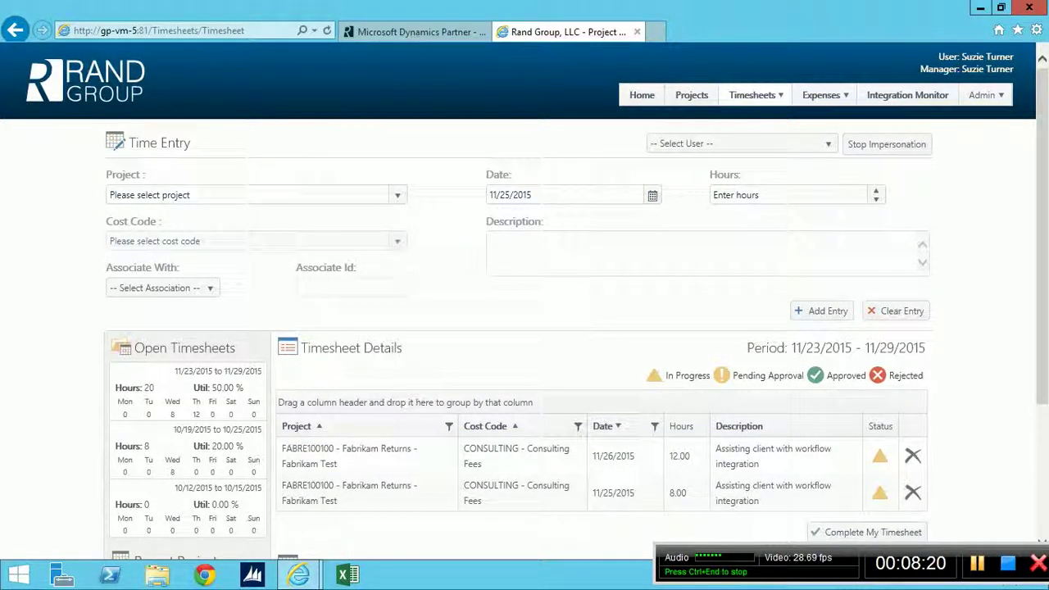
Step: Open the 11/26/2015 entry, then check the Project column's filter options and sort the timesheet details by project in descending order
left_click(368, 456)
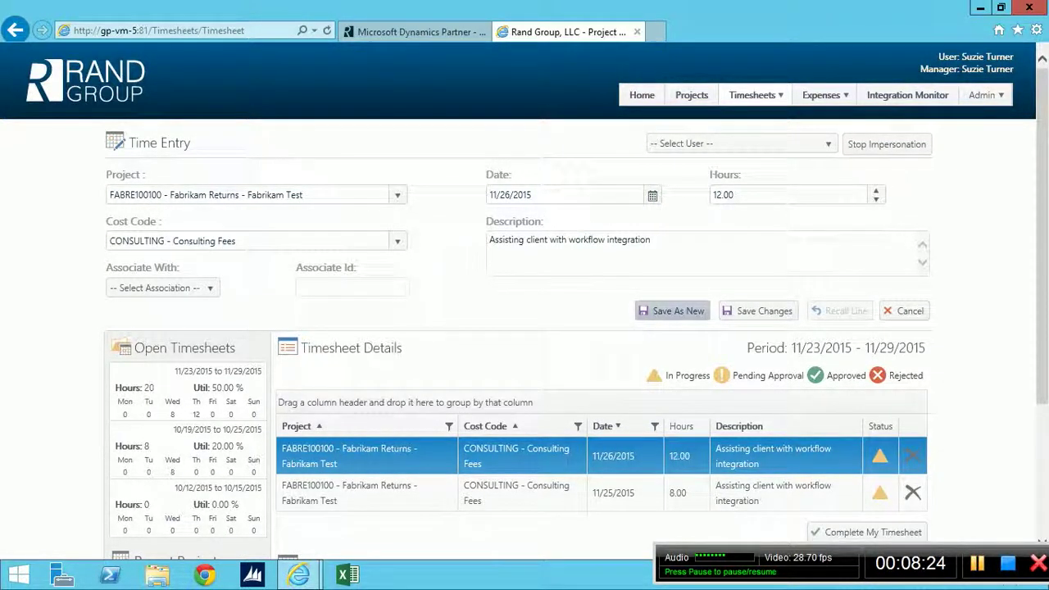
scroll(524, 328, "down", 3)
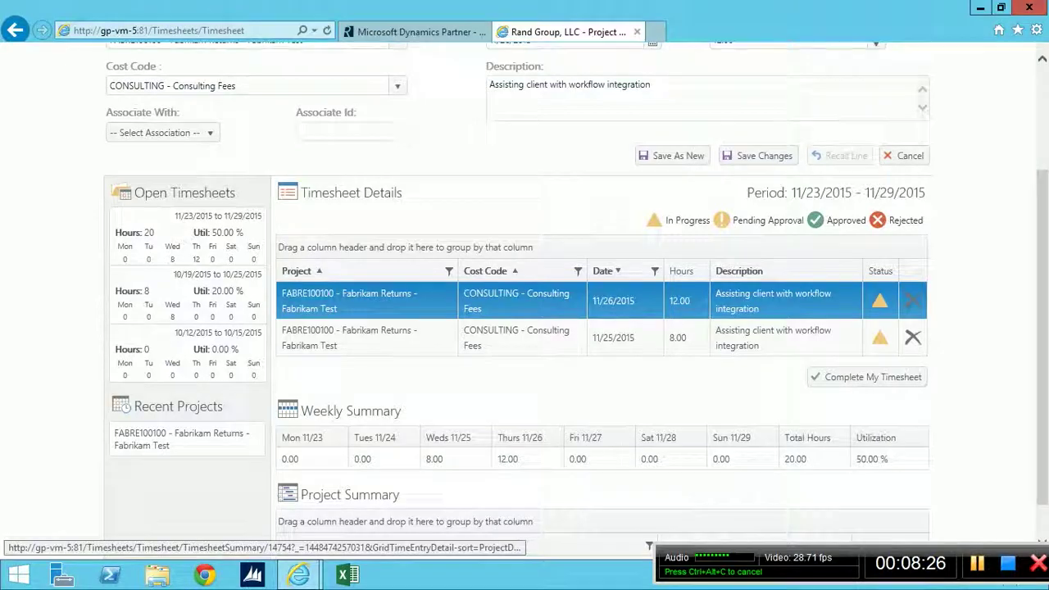
left_click(577, 270)
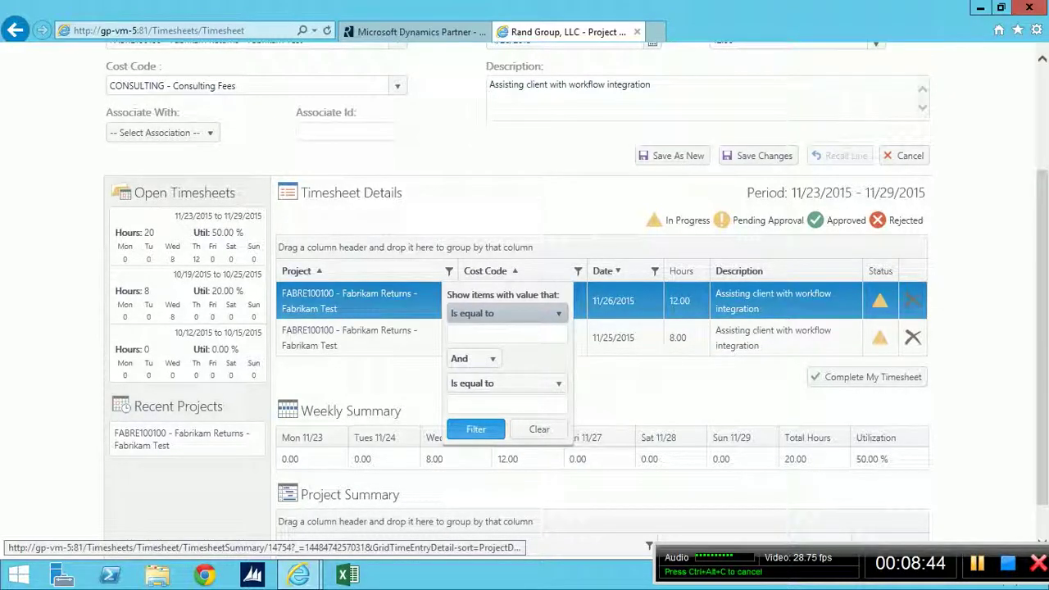
left_click(296, 270)
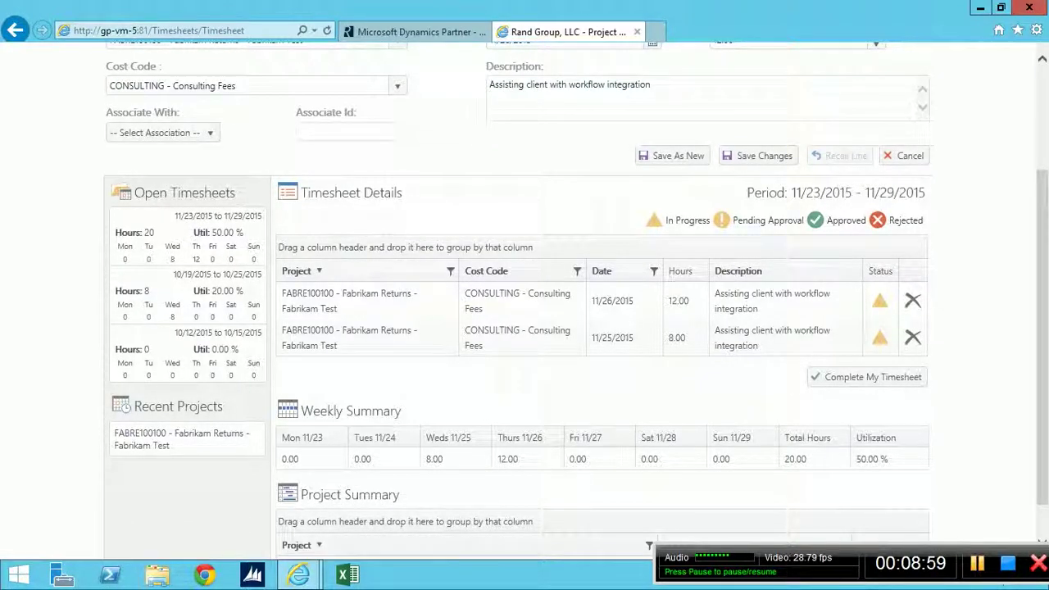
Step: Open the timesheet approvals by project and view the FABRE100100 - Fabrikam Returns approvals for 10/12/2015 to 10/15/2015
scroll(869, 377, "up", 2)
mouse_move(822, 95)
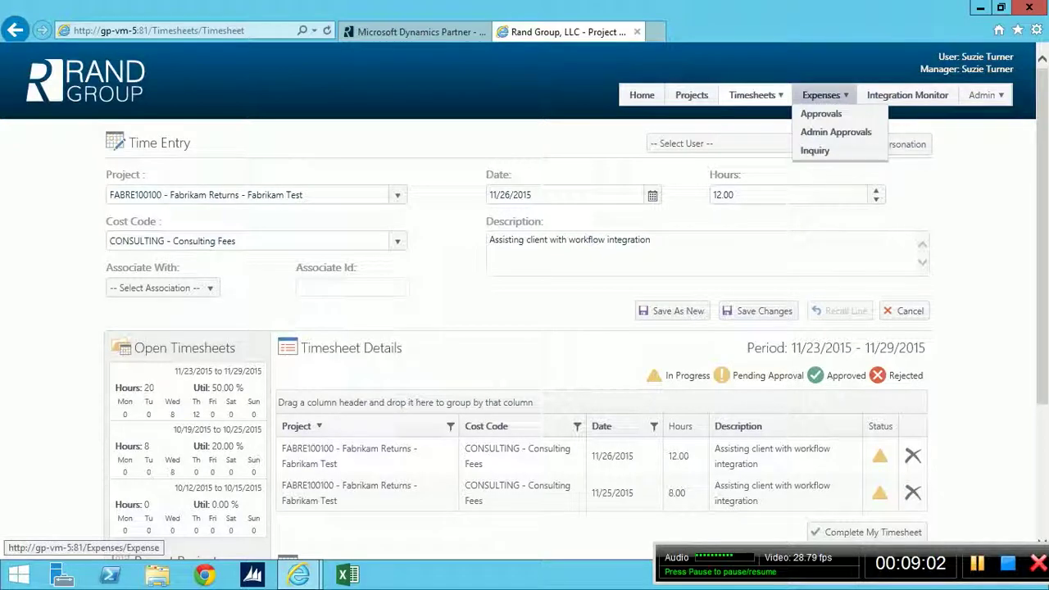
mouse_move(752, 95)
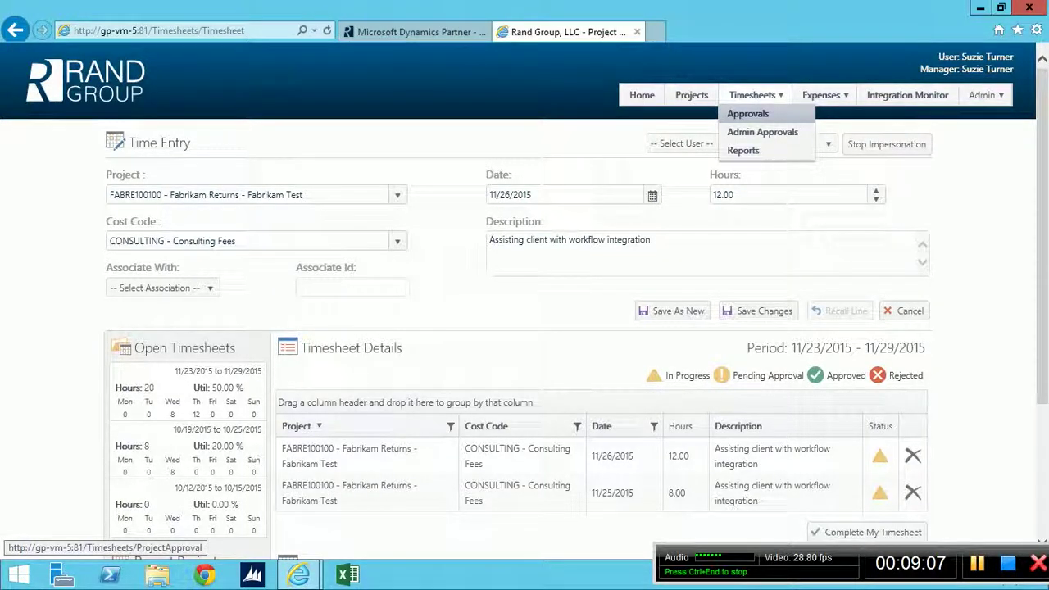
left_click(747, 113)
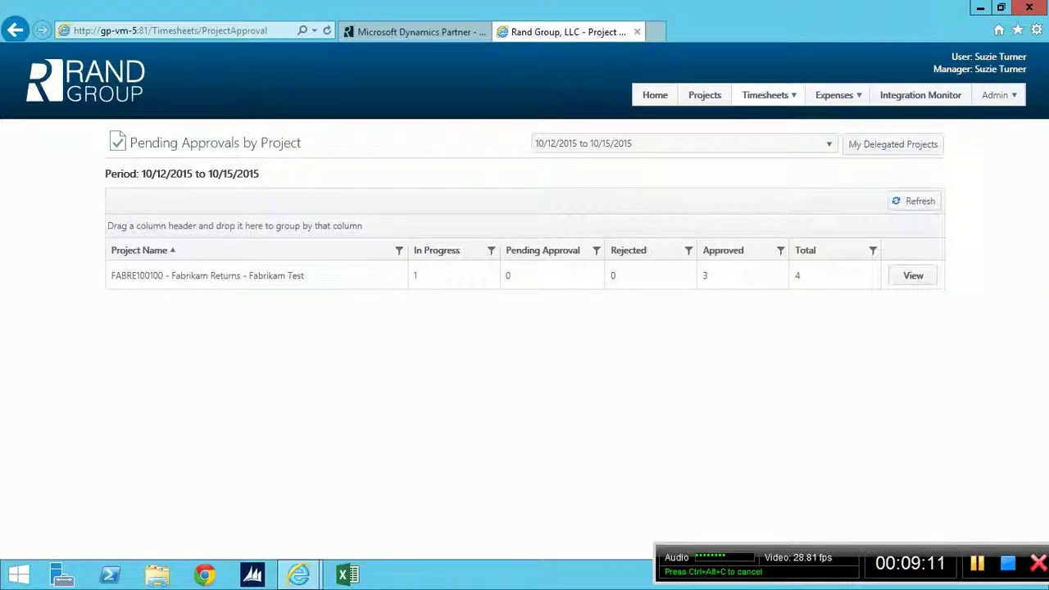
left_click(912, 276)
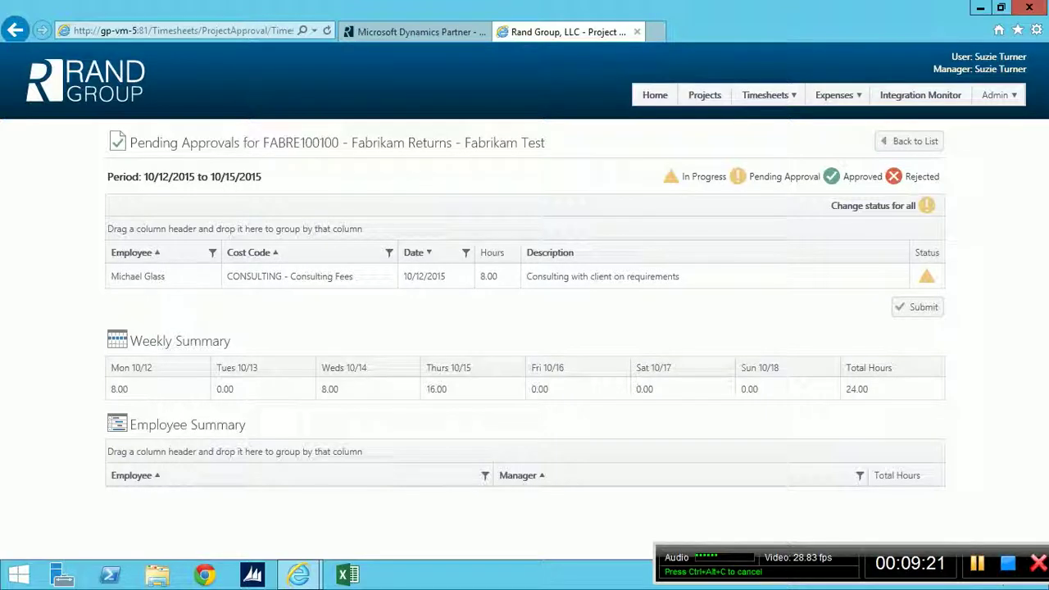
Step: Open the timesheet reports and review the Employee, Organizational, Project Management and Team reports in the catalog
mouse_move(764, 95)
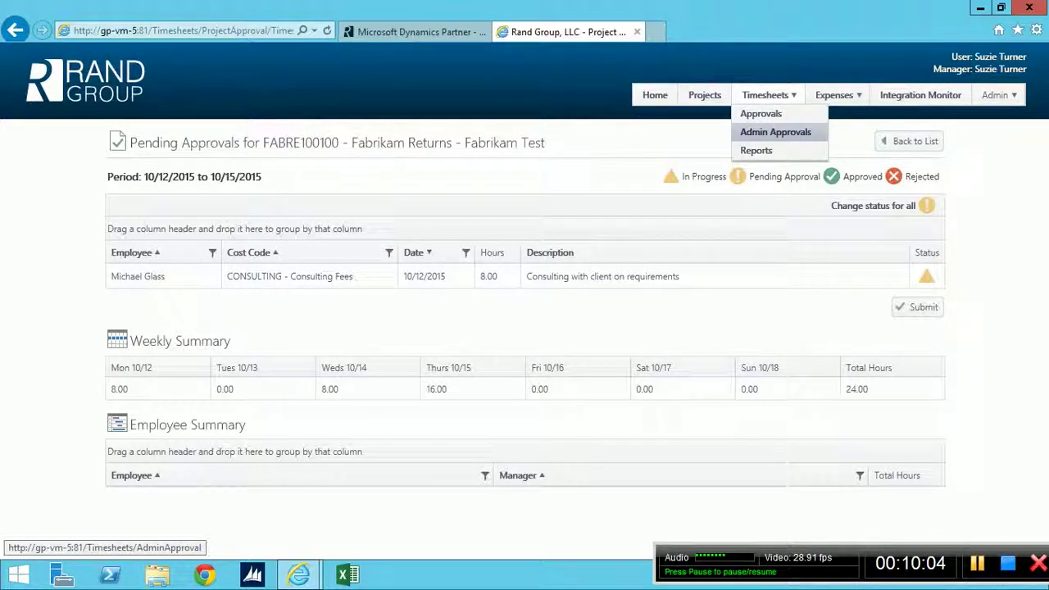
left_click(756, 150)
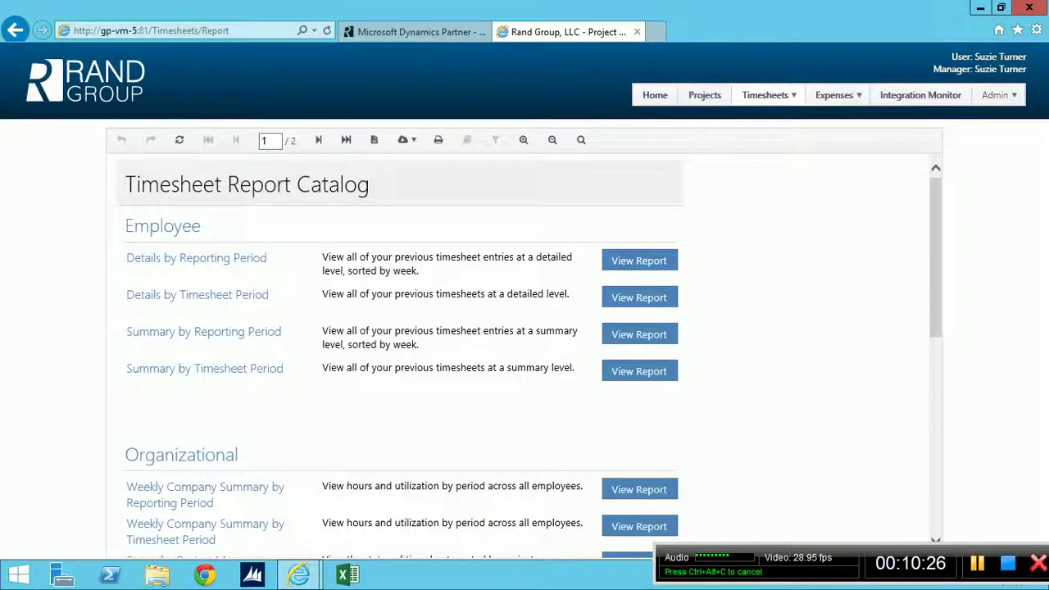
scroll(524, 344, "down", 1)
scroll(525, 352, "down", 5)
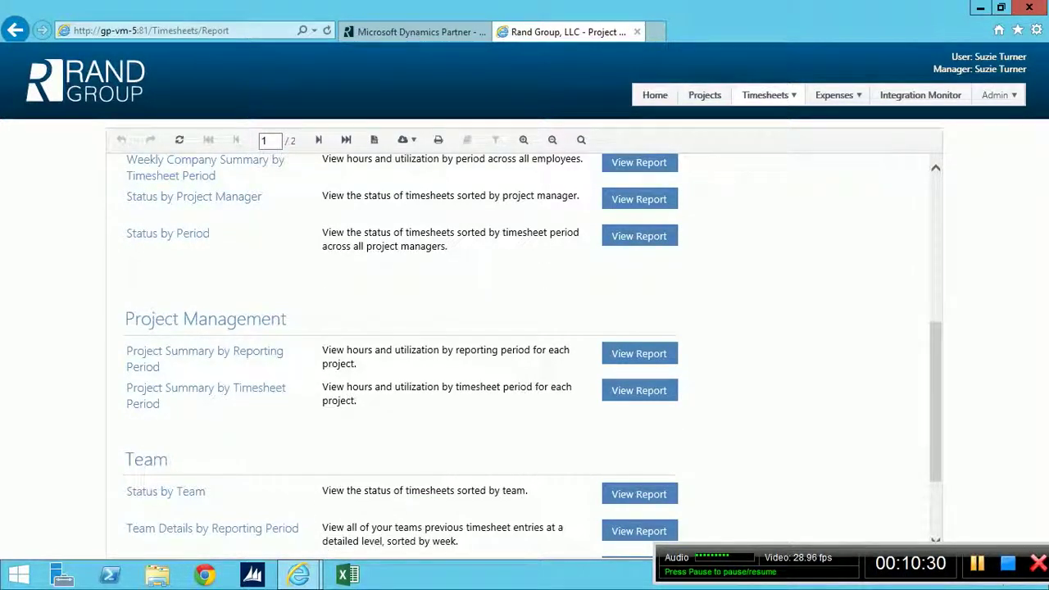
scroll(524, 344, "down", 2)
scroll(525, 344, "up", 5)
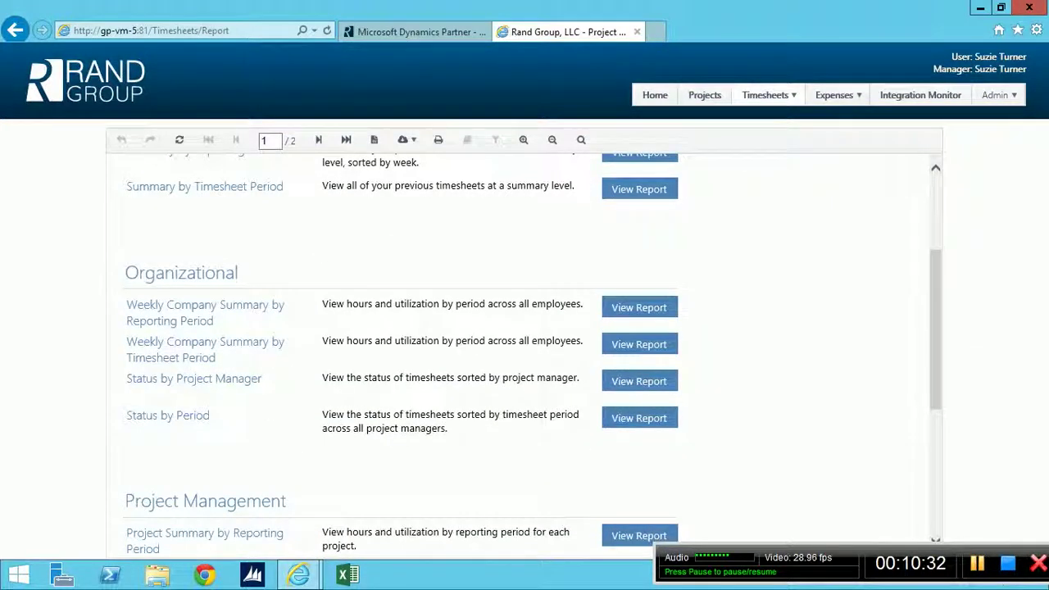
scroll(524, 344, "up", 3)
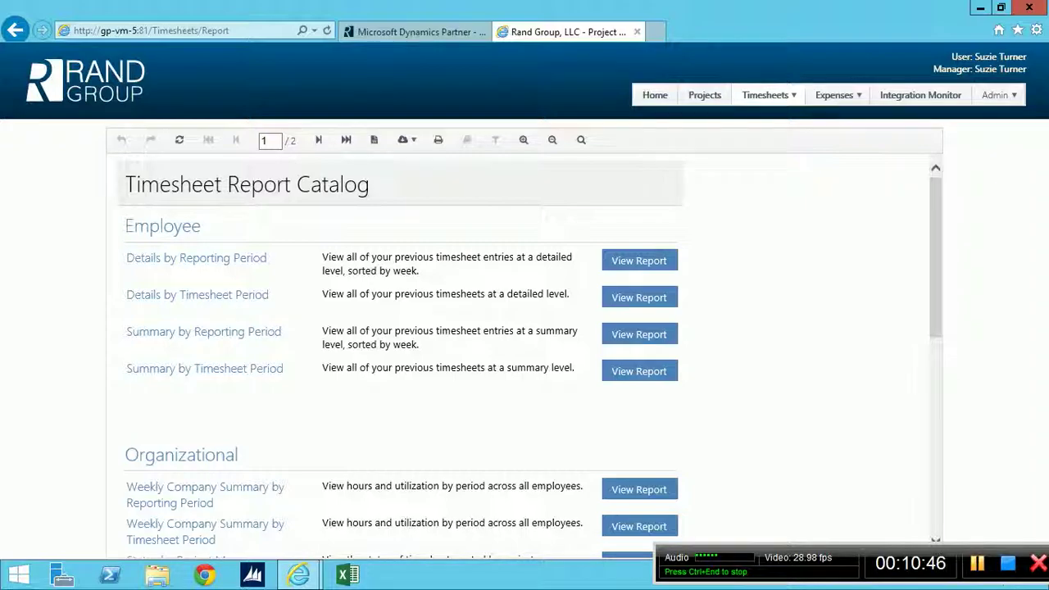
Step: Start an expense entry with project FABRE100100 - Fabrikam Returns - Fabrikam Test and cost code ALLOWANCE - Employee Allowances
mouse_move(834, 95)
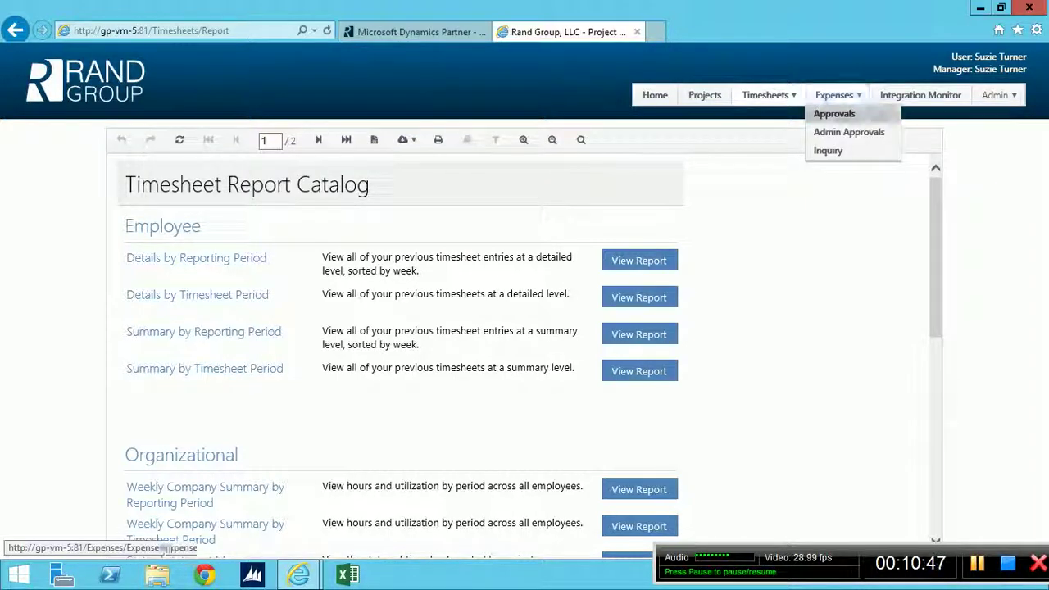
left_click(834, 113)
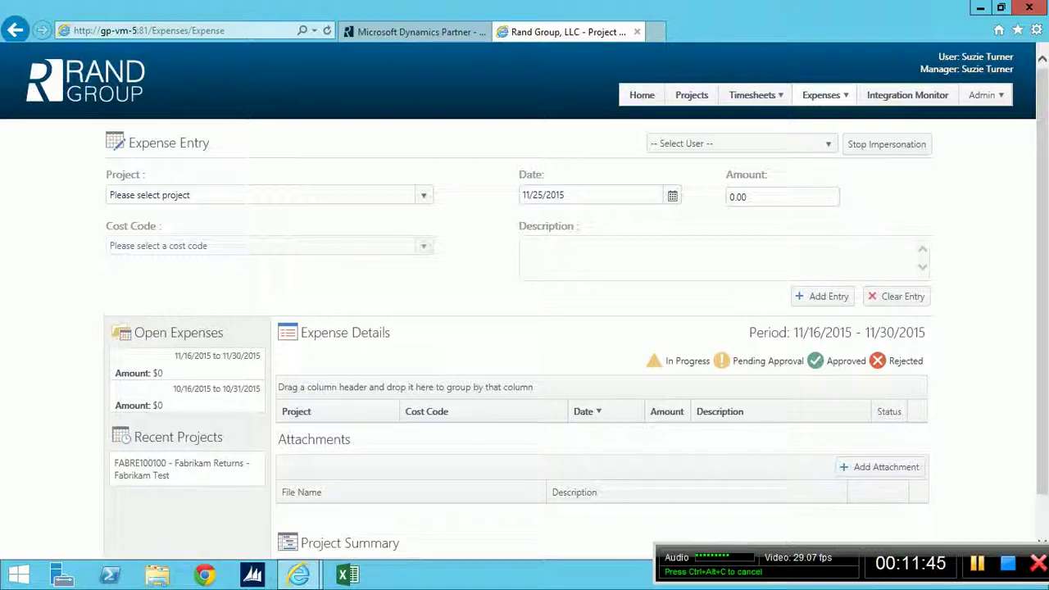
left_click(111, 195)
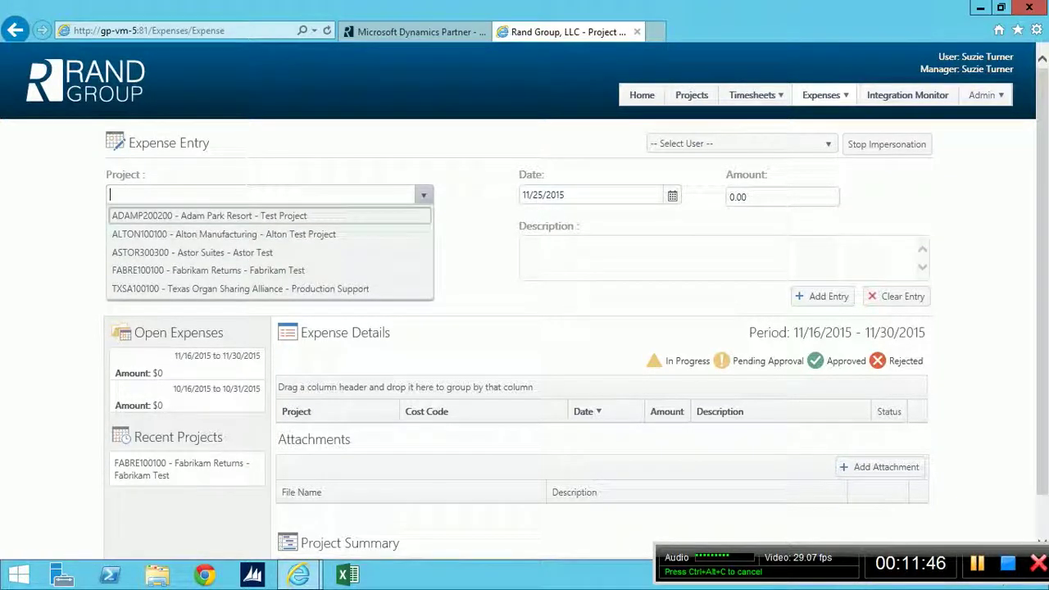
key("Tab")
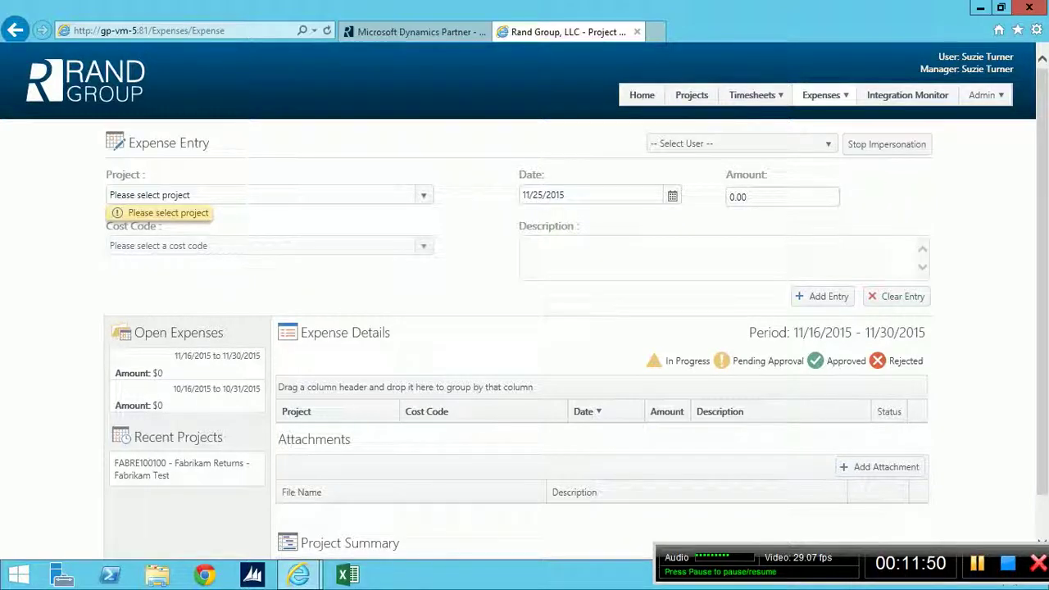
left_click(422, 195)
left_click(246, 269)
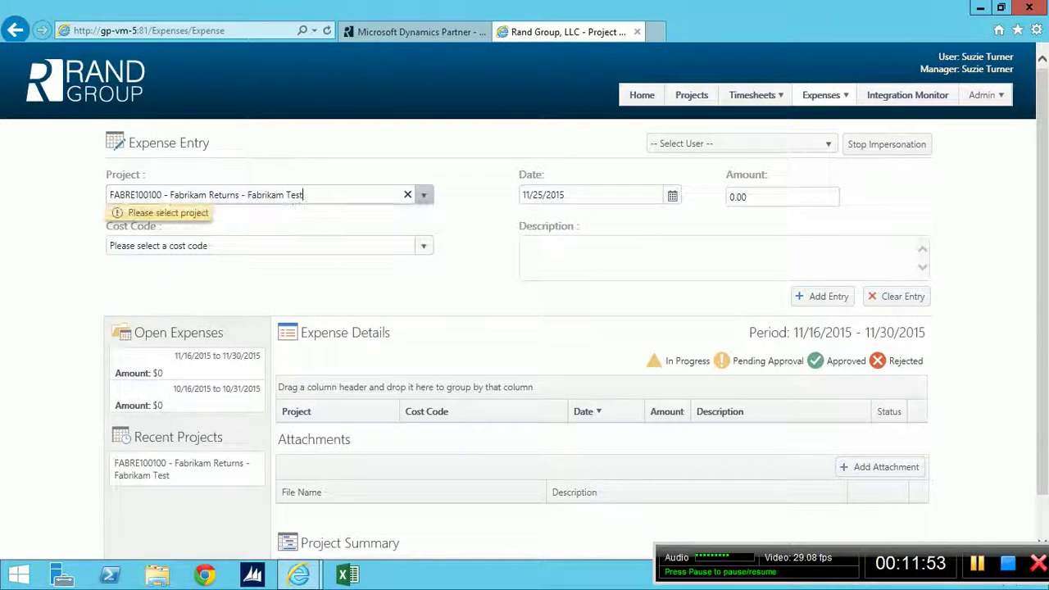
left_click(423, 245)
left_click(246, 284)
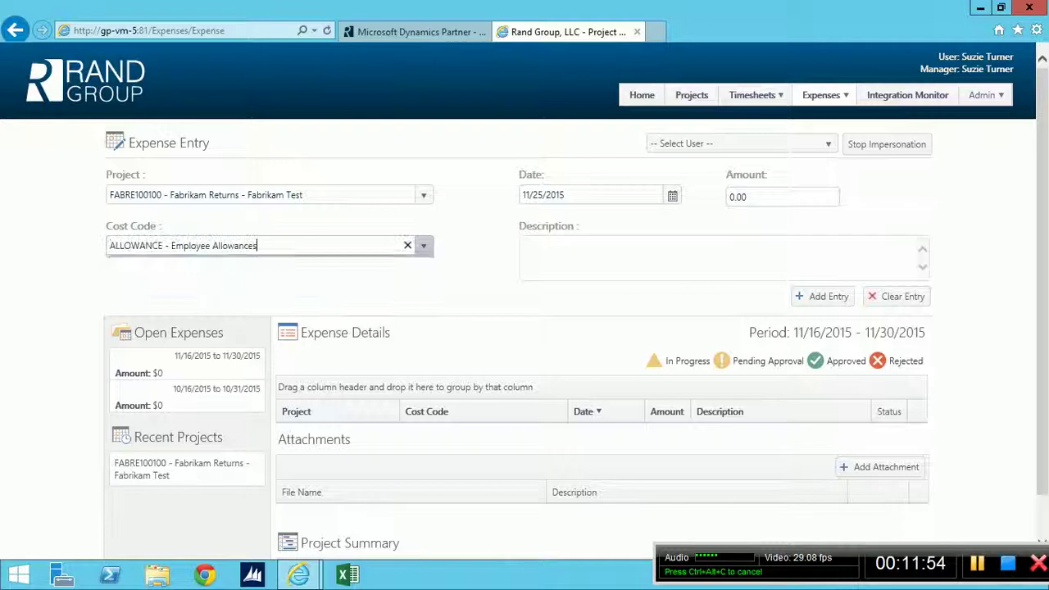
Step: Set the expense amount to 120 with the description "Lunch with client" and add the entry
left_click(731, 196)
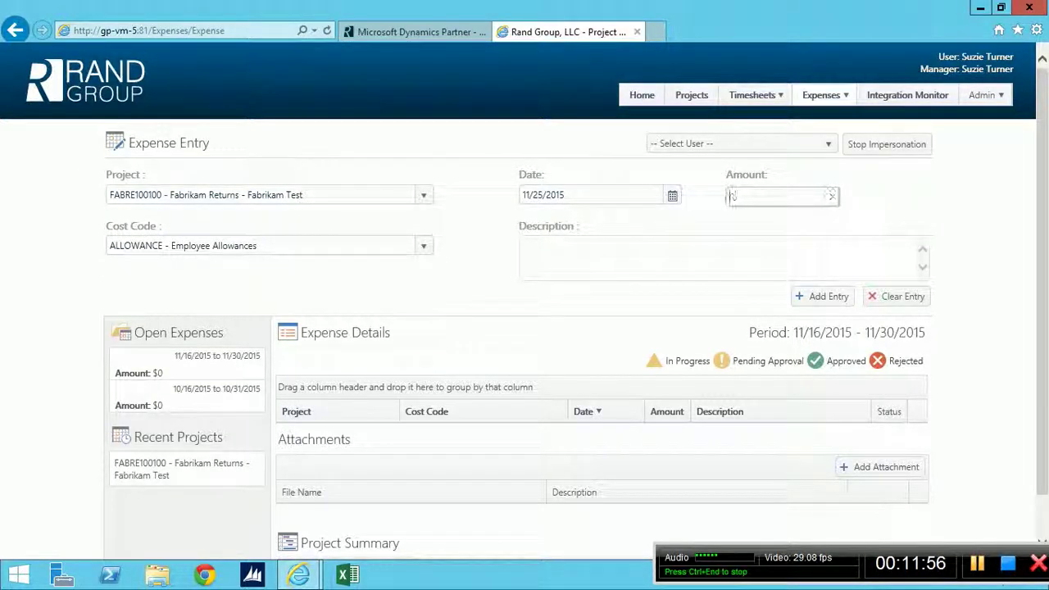
type("120")
key("Tab")
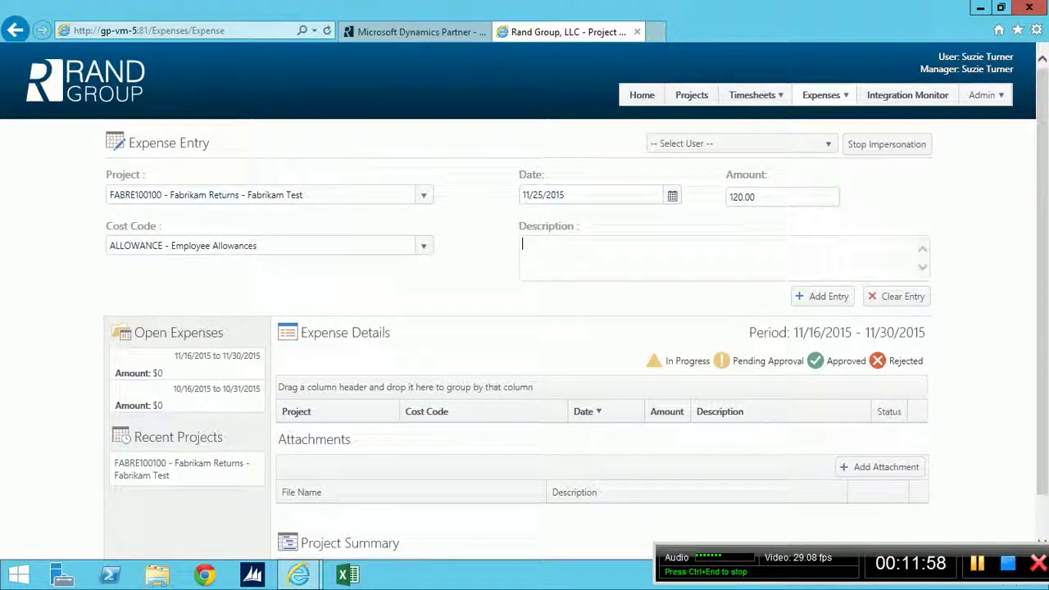
type("S")
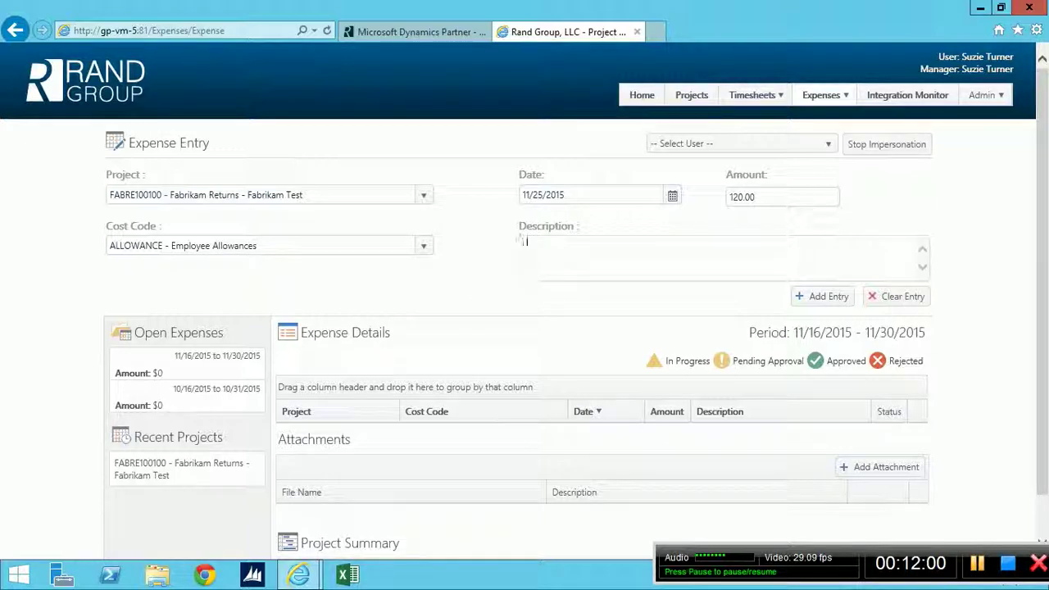
type("Lunch with clie")
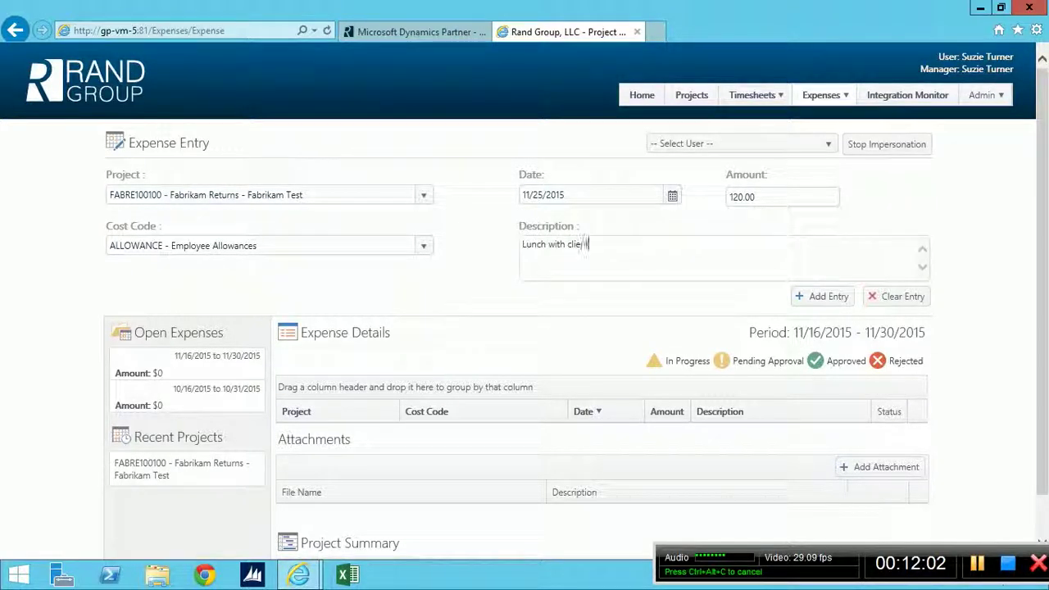
type("nt")
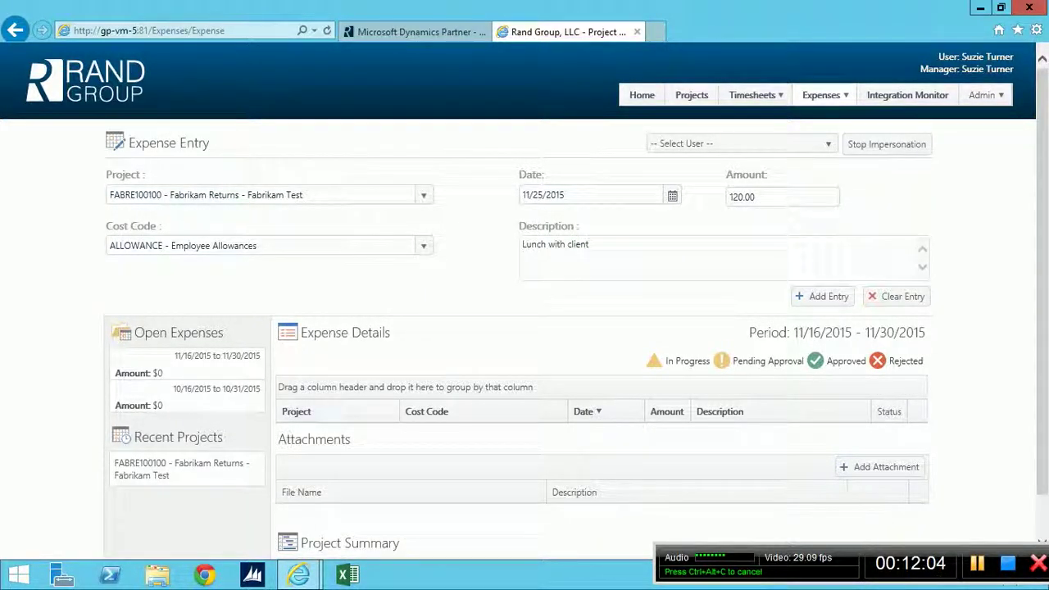
key("Tab")
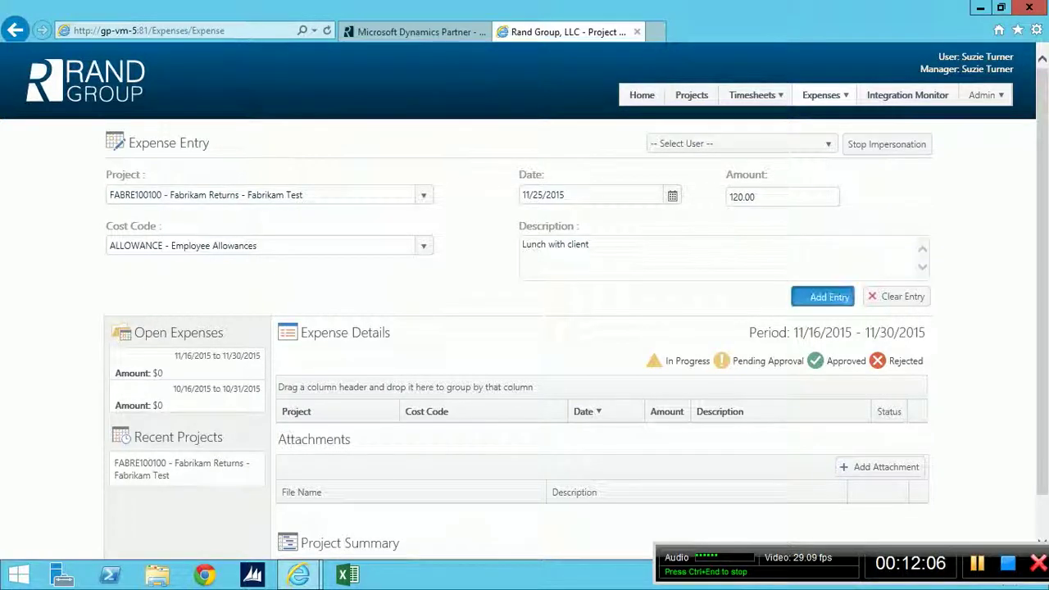
key("Return")
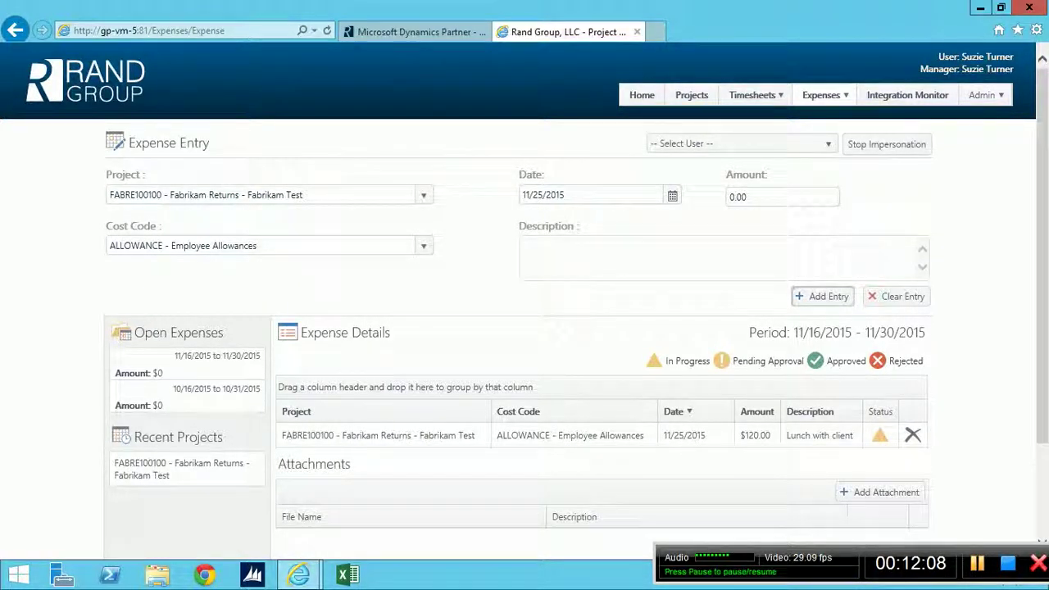
Step: Review the expense details, attachments and project summary, then check the available expense pages
scroll(880, 414, "down", 1)
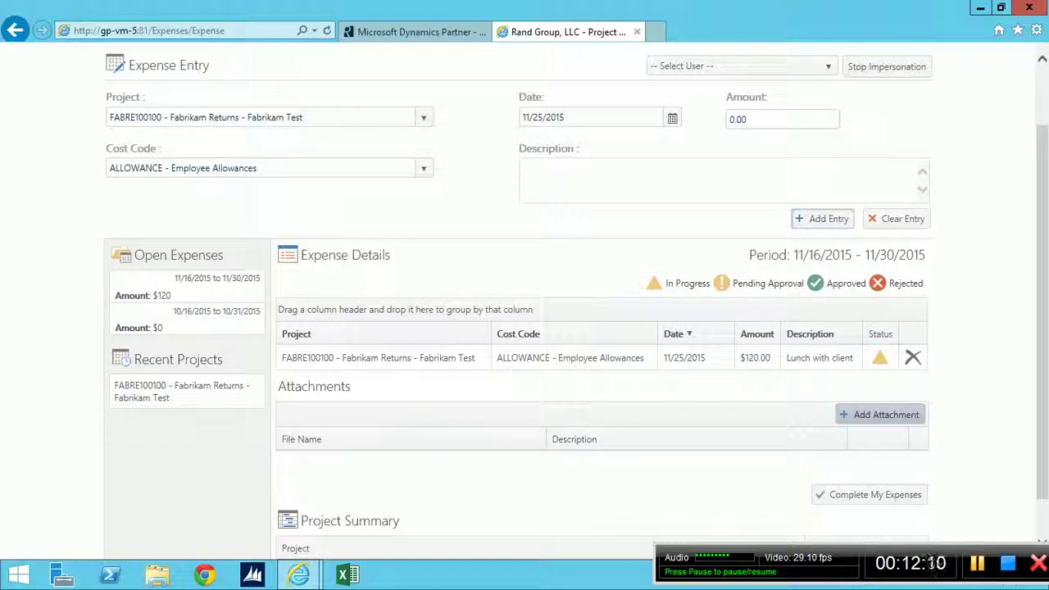
scroll(881, 414, "down", 1)
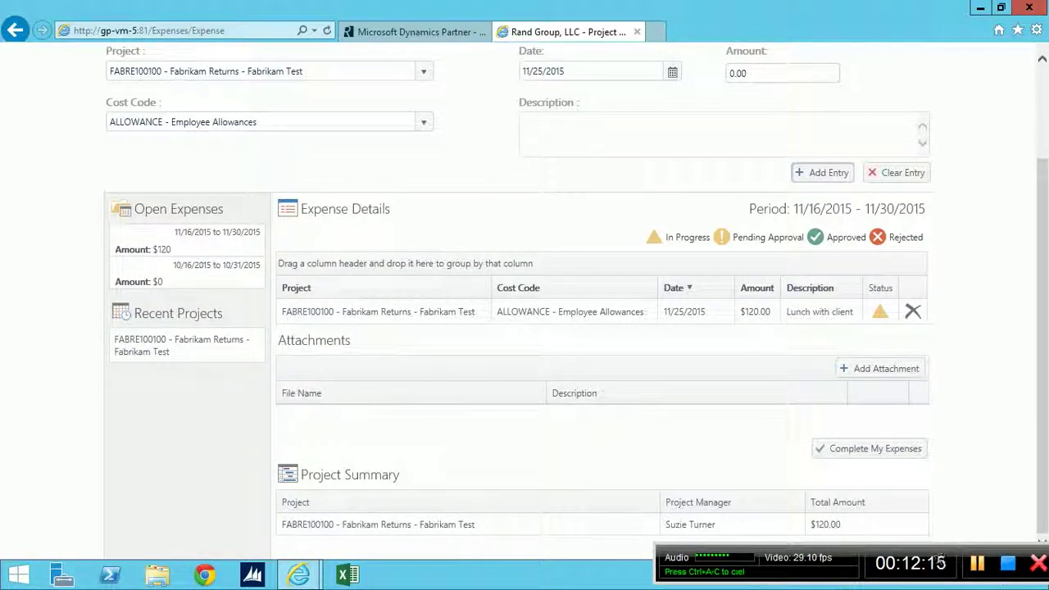
scroll(524, 295, "up", 3)
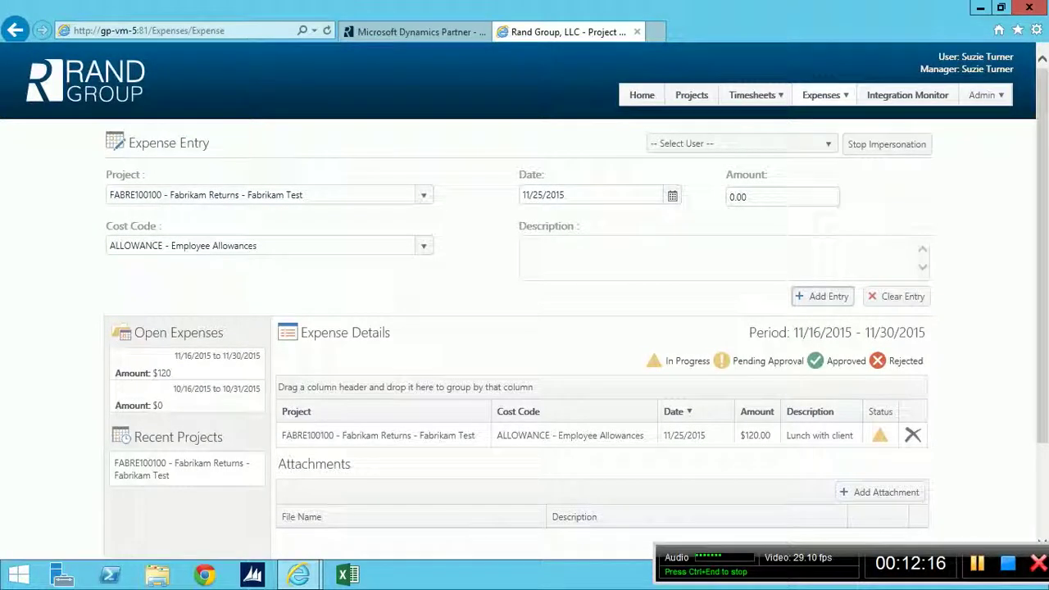
mouse_move(821, 95)
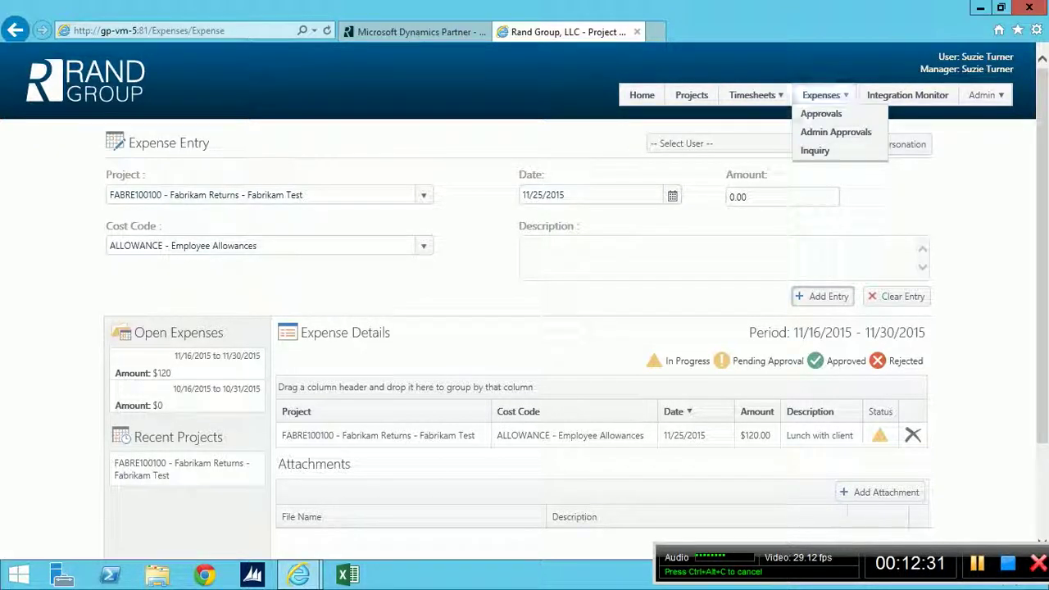
Step: View the Integration Monitor and the admin Settings page, then return to the home page
left_click(907, 95)
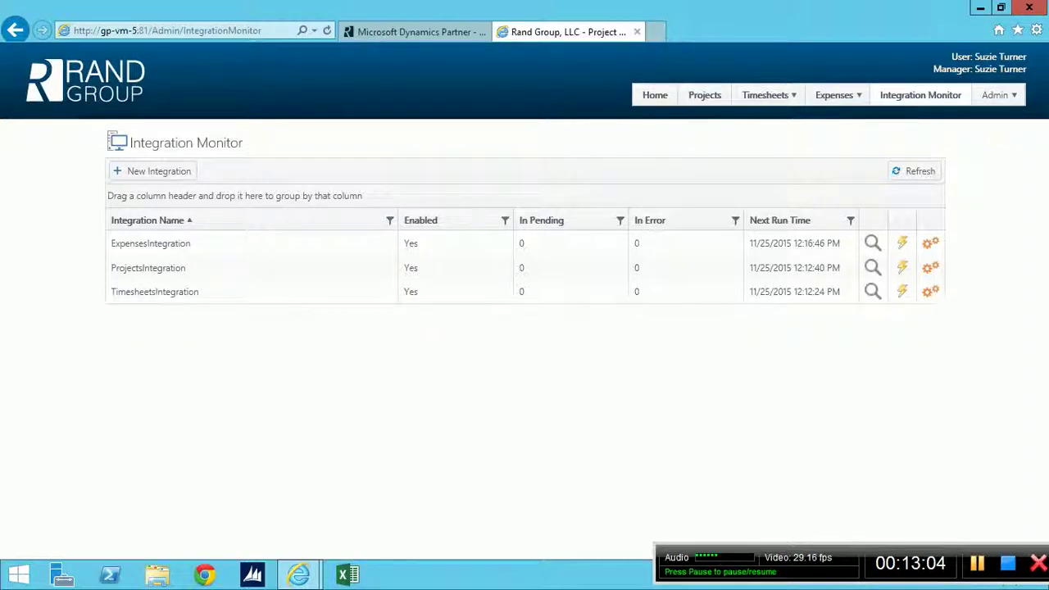
mouse_move(995, 95)
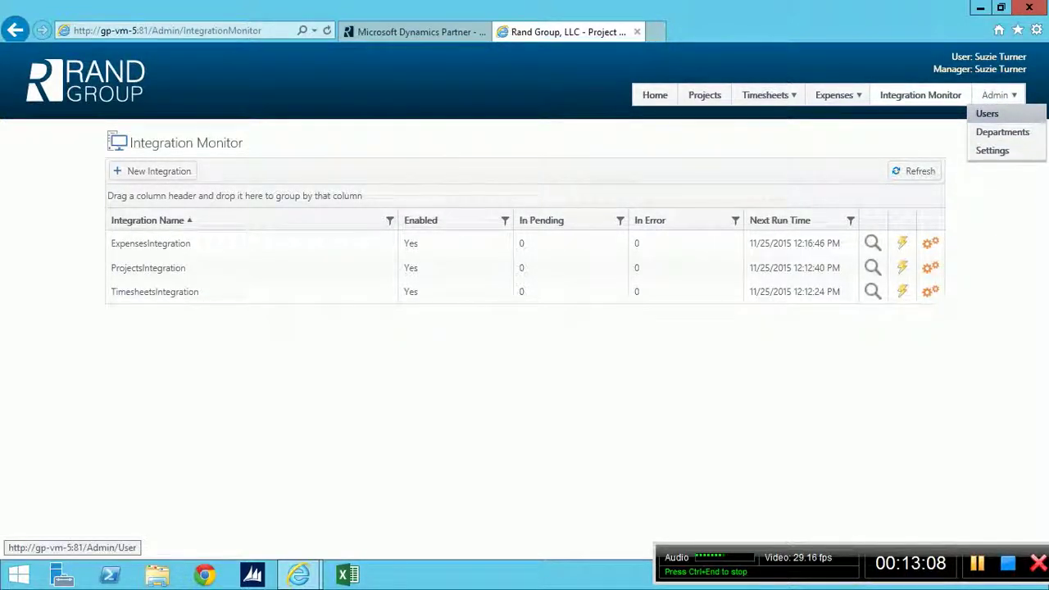
left_click(992, 150)
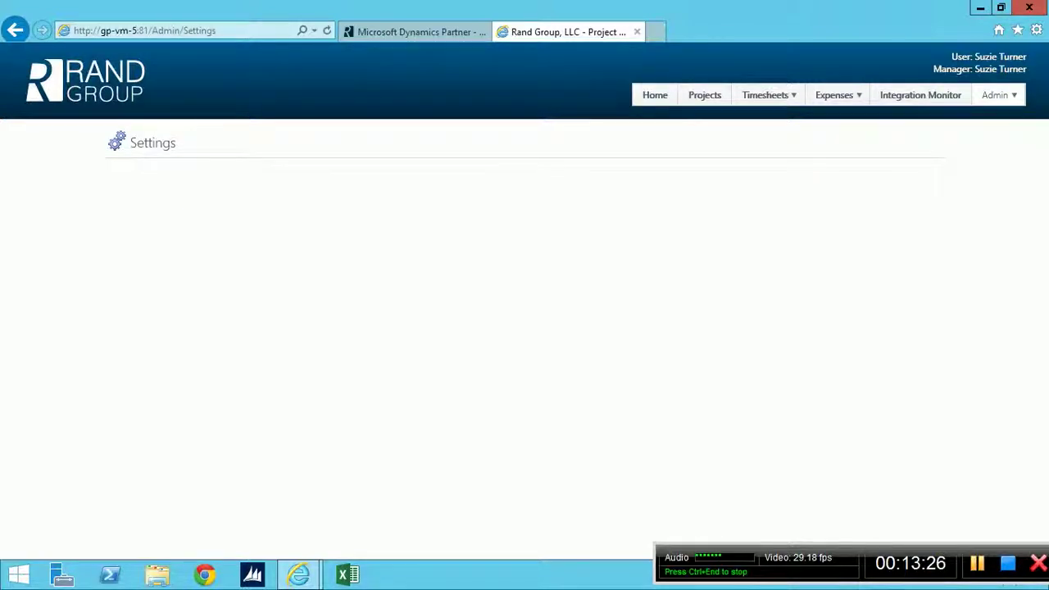
left_click(654, 95)
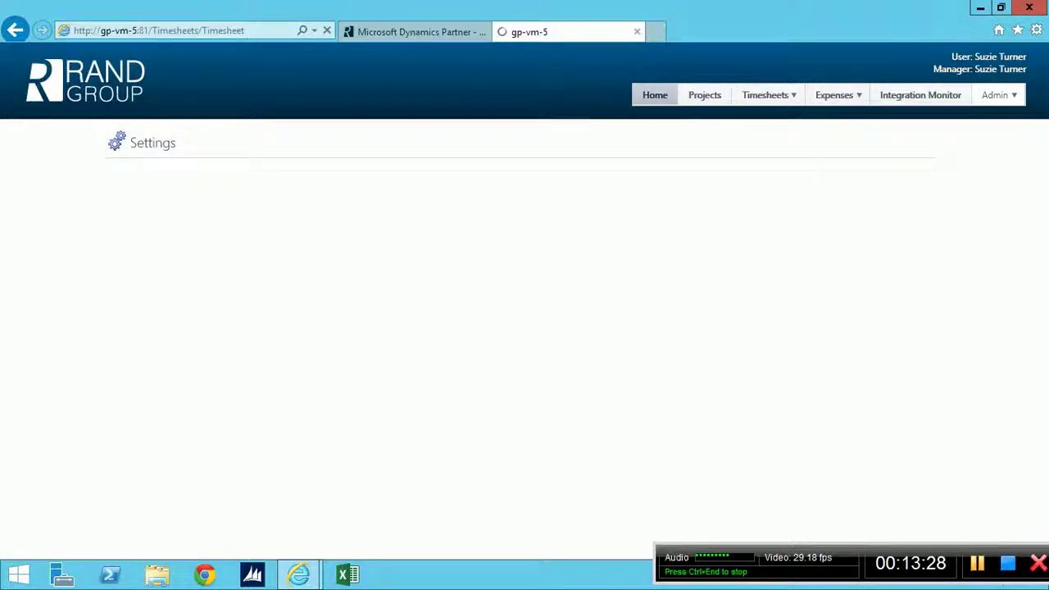